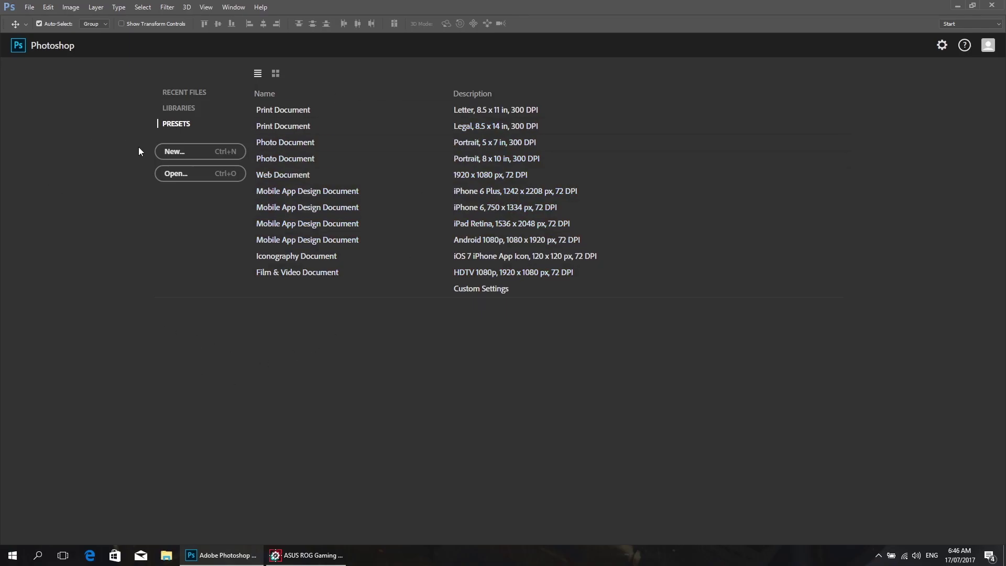
Start a new document and name it Sample.
left_click(215, 156)
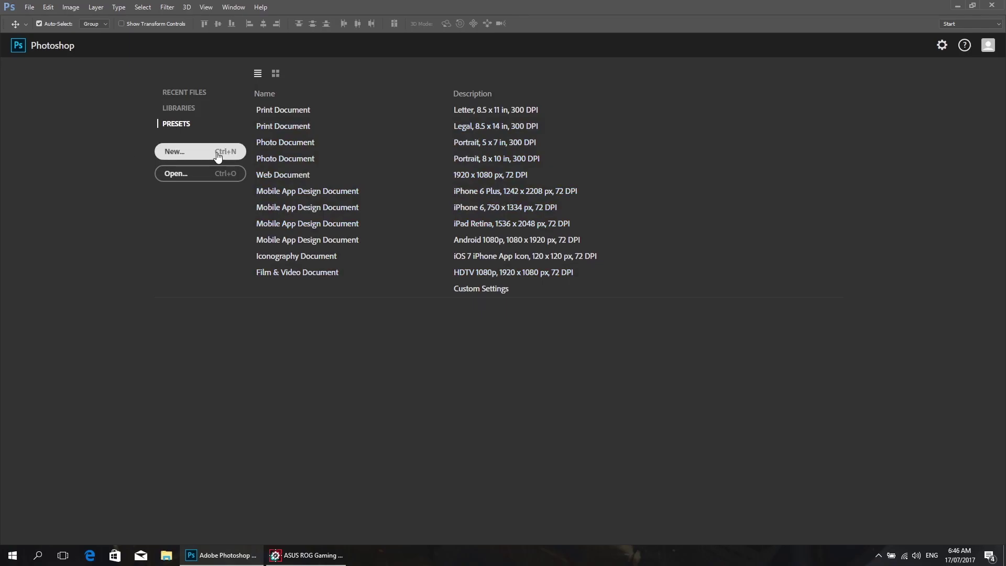
left_click(488, 135)
left_click_drag(467, 122, 330, 141)
left_click(395, 147)
left_click_drag(395, 148, 319, 146)
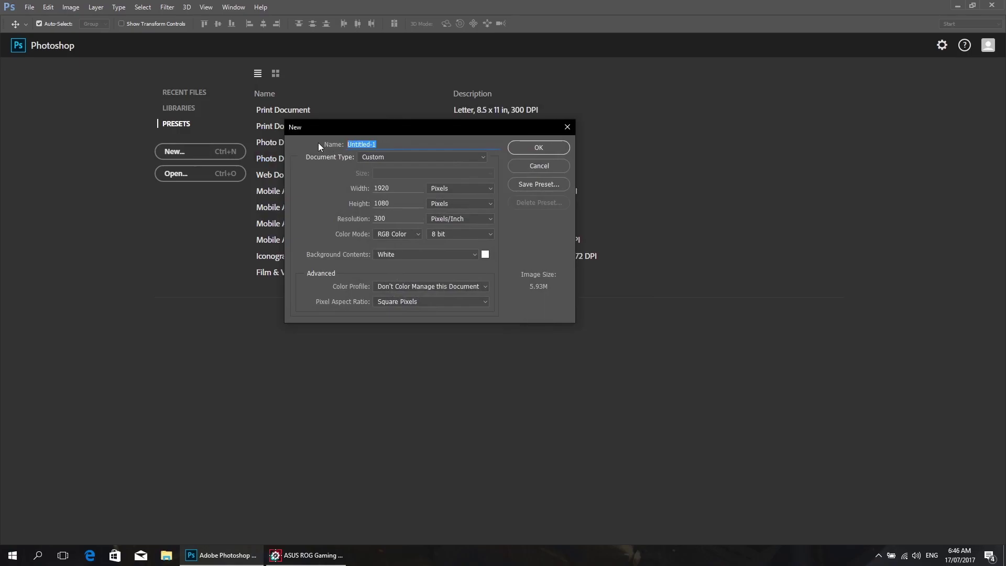
type("Sample")
Set the new document's type to Default Photoshop Size.
left_click(407, 159)
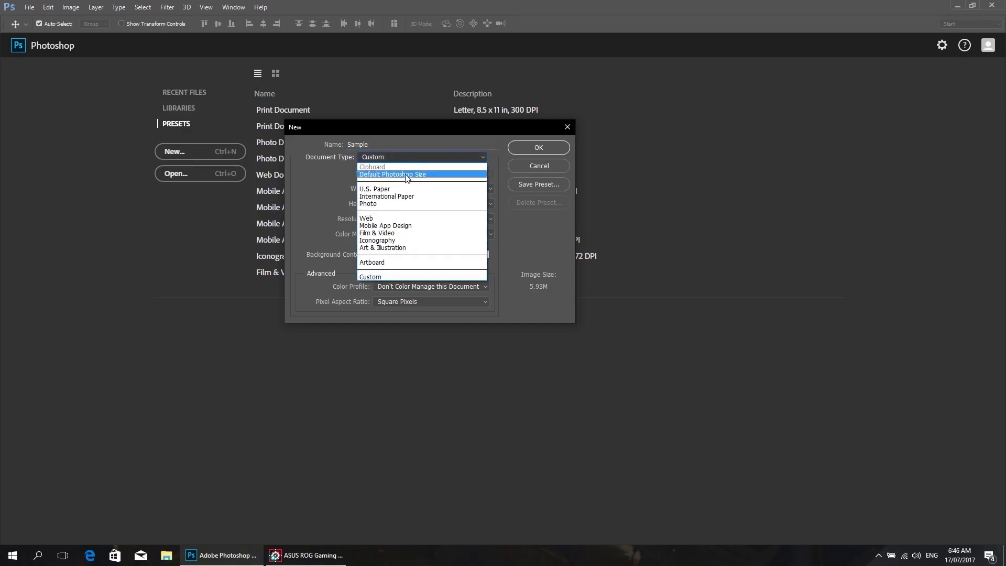
left_click(407, 175)
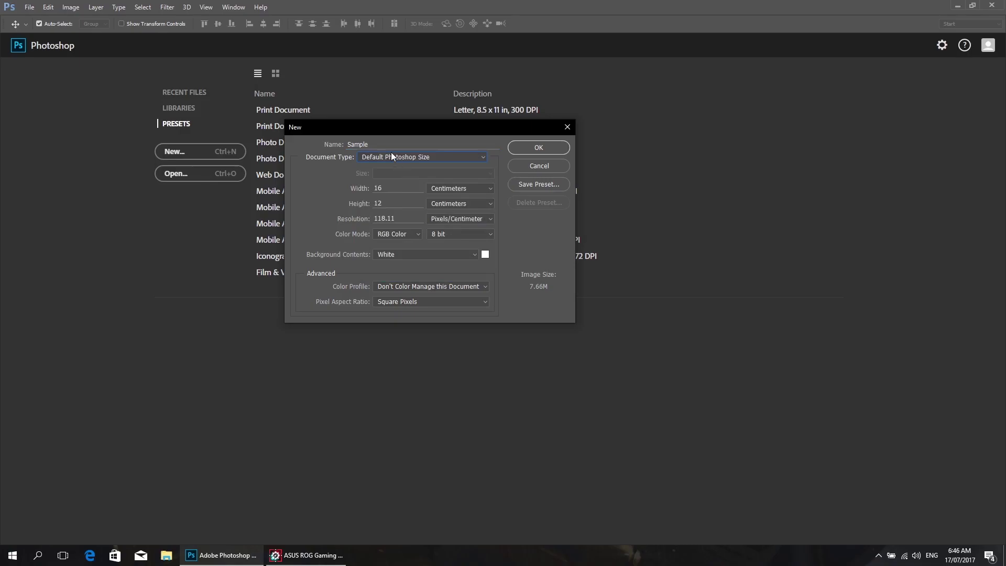
key("Tab")
key("Tab")
key("Tab")
Change the document type to U.S. Paper and view its size options.
left_click(449, 158)
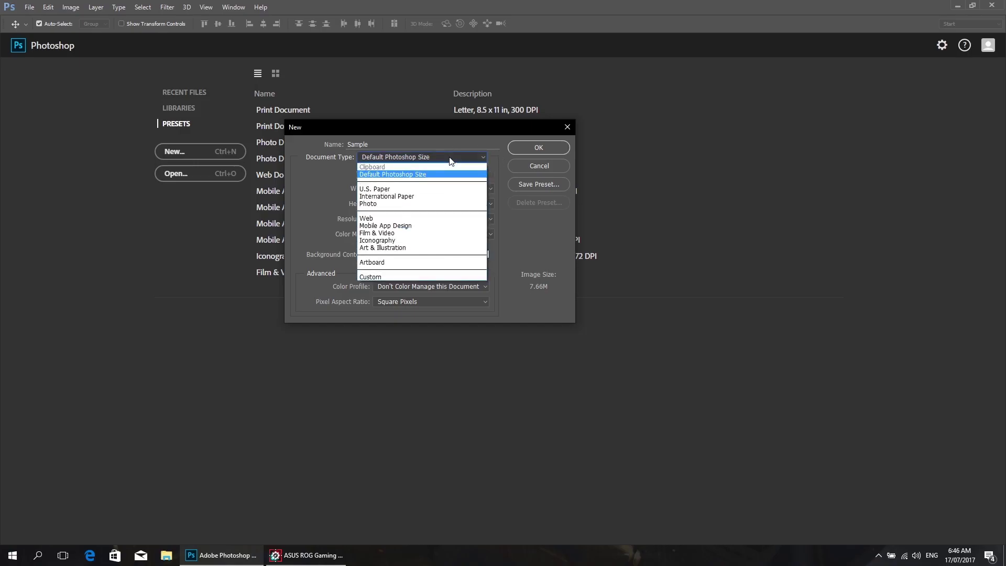
left_click(400, 189)
left_click(402, 175)
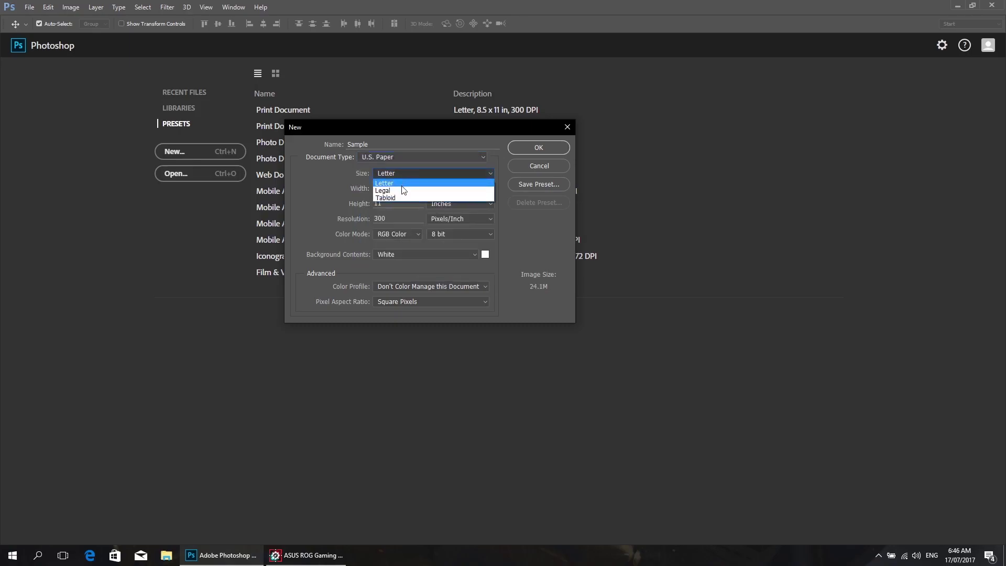
left_click(415, 158)
Switch the document type to International Paper and look through its paper sizes.
left_click(415, 158)
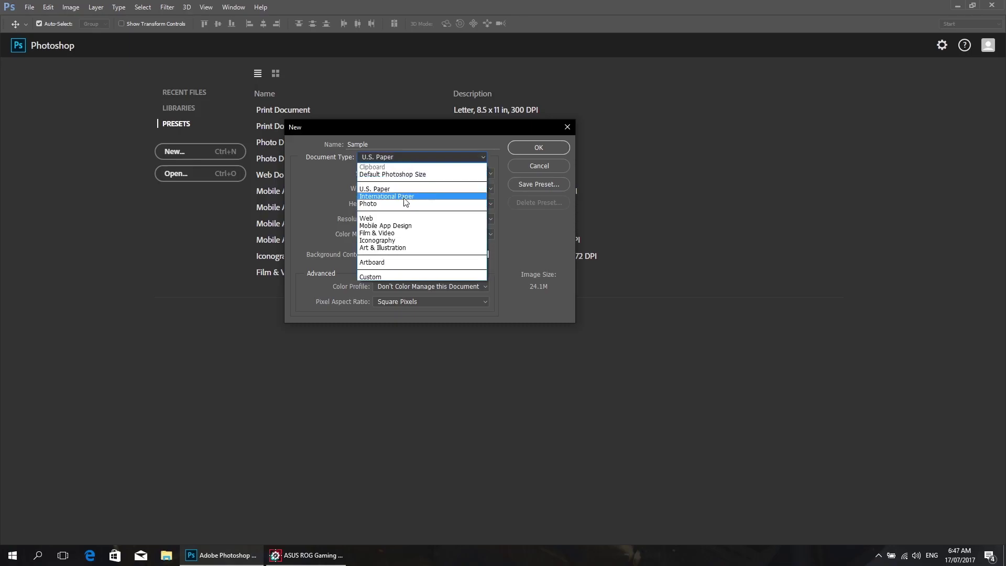
left_click(405, 197)
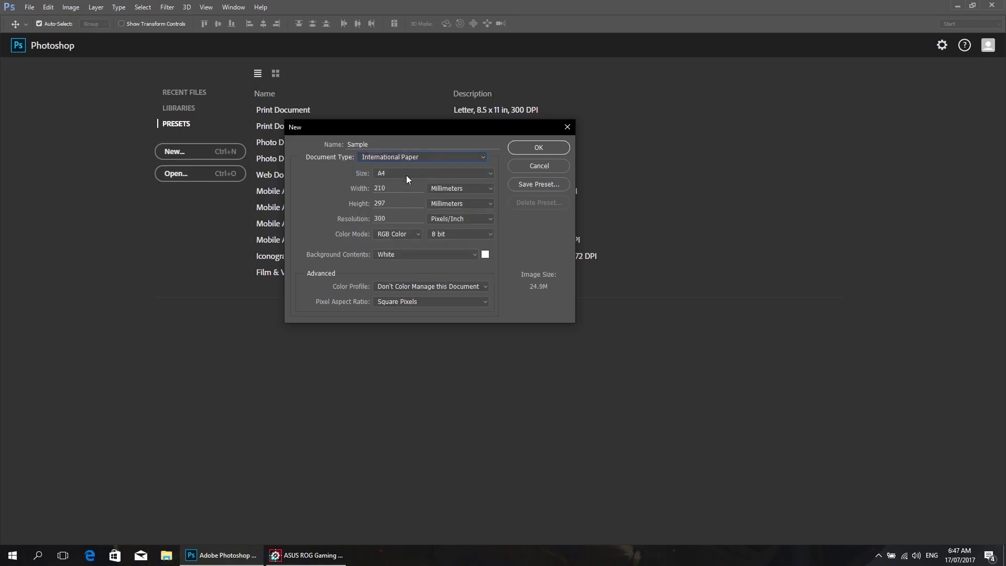
left_click(407, 175)
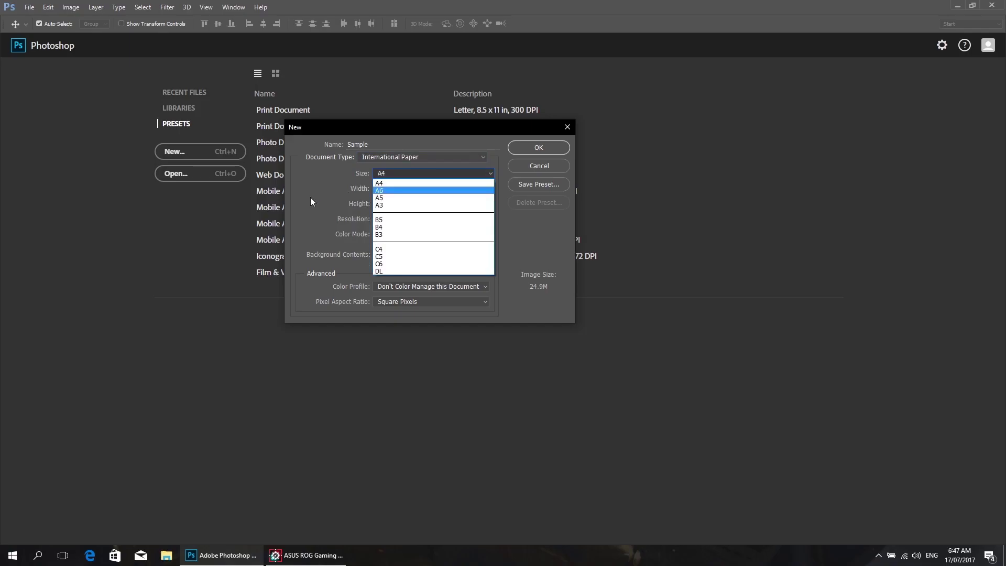
left_click(329, 187)
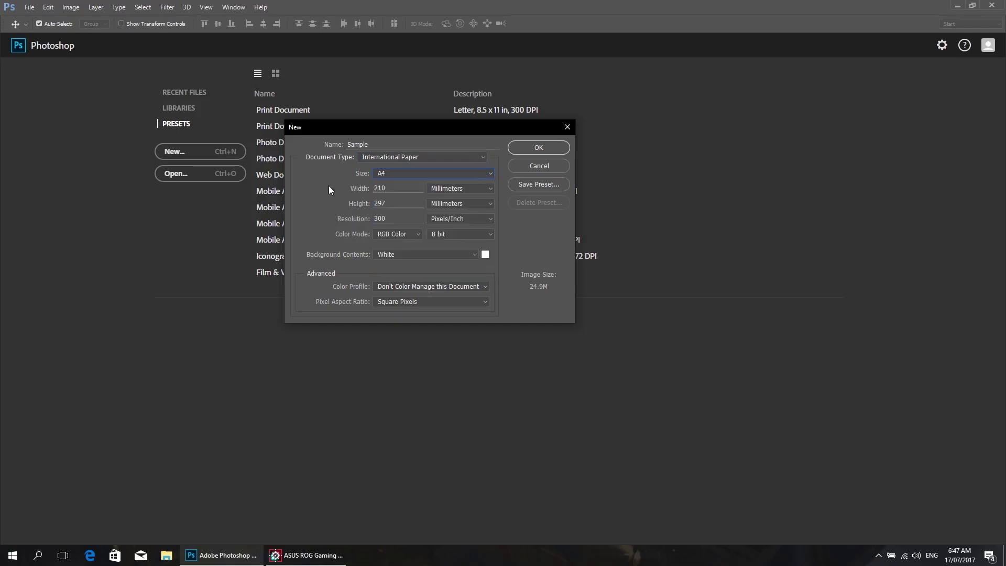
Set the document type to Custom.
left_click(404, 158)
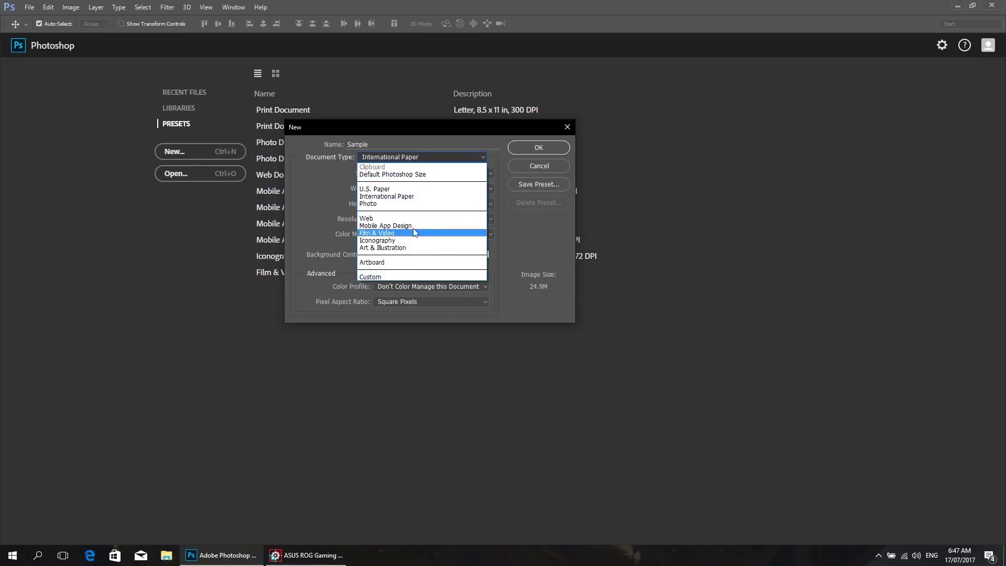
left_click(364, 277)
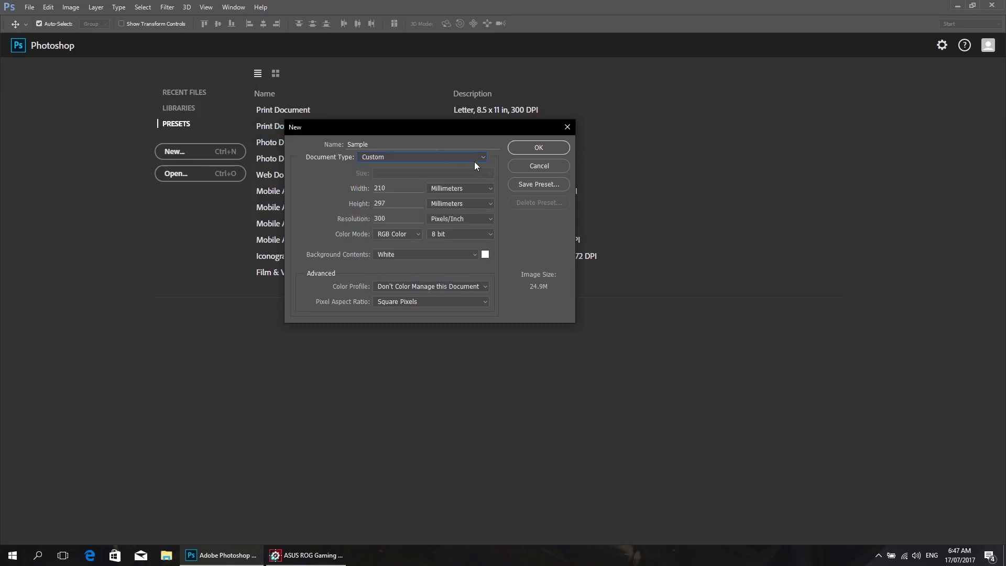
left_click_drag(389, 189, 323, 212)
left_click_drag(415, 219, 343, 228)
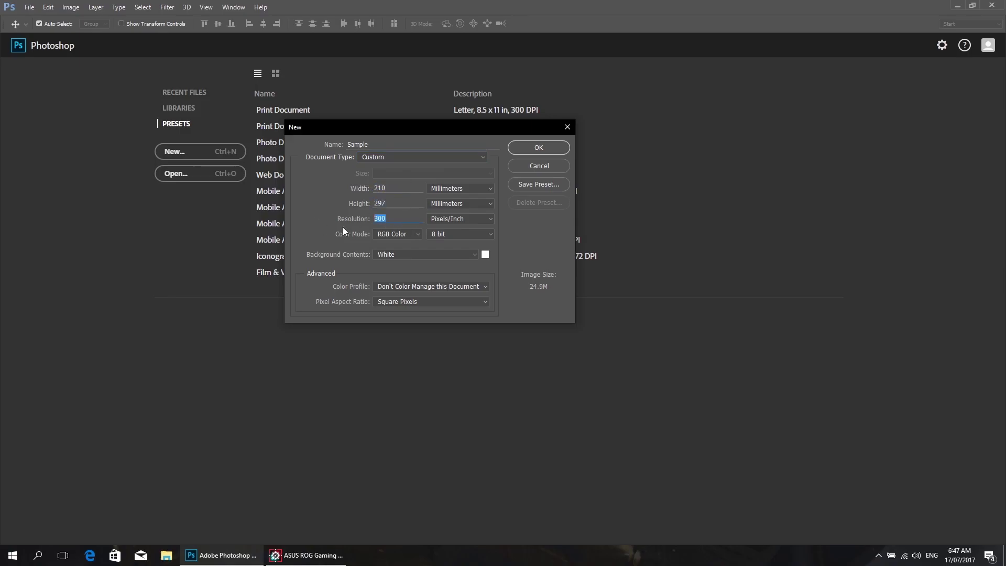
Examine the available color modes and width units for the new document.
left_click(398, 235)
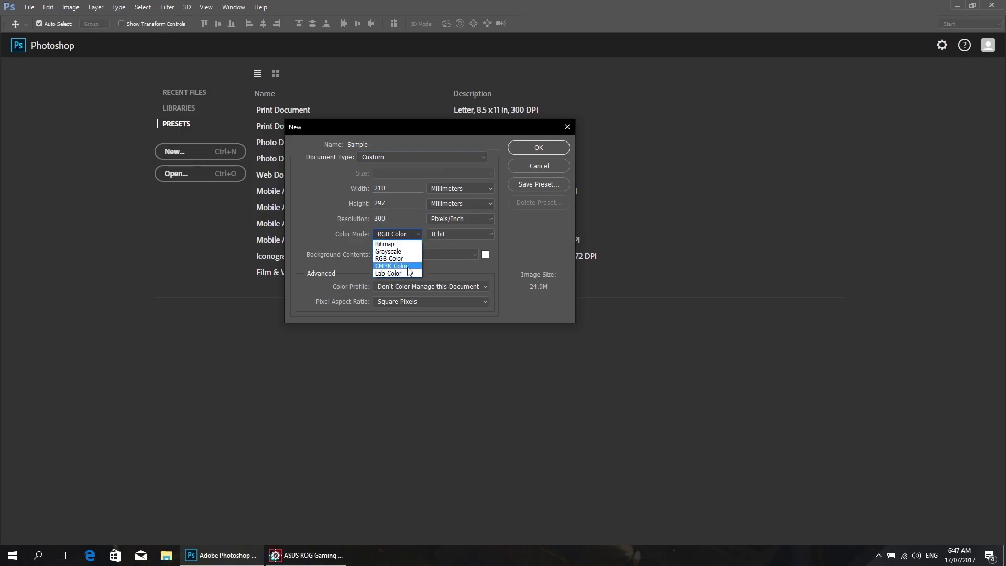
left_click(519, 258)
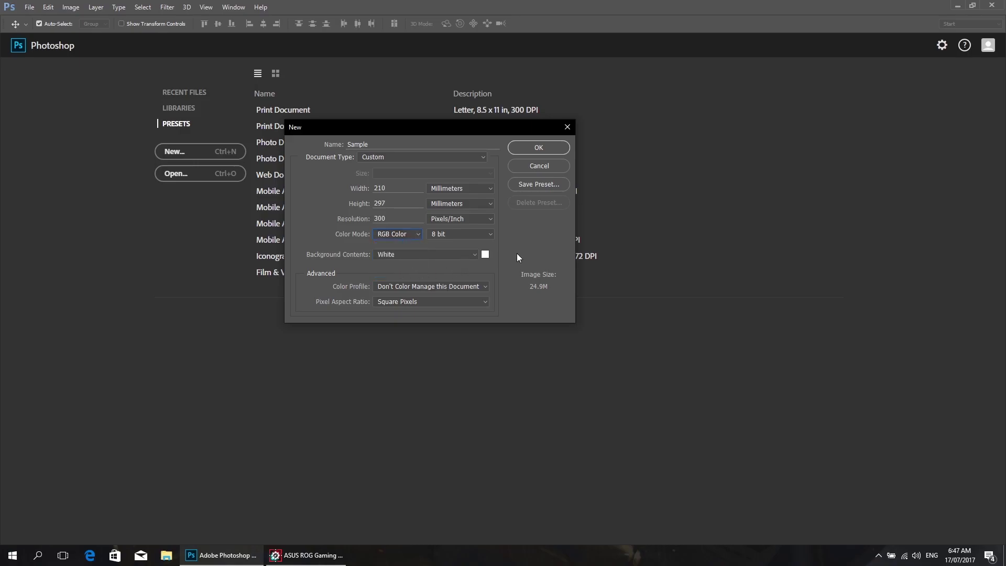
left_click(409, 235)
left_click(410, 235)
left_click(410, 235)
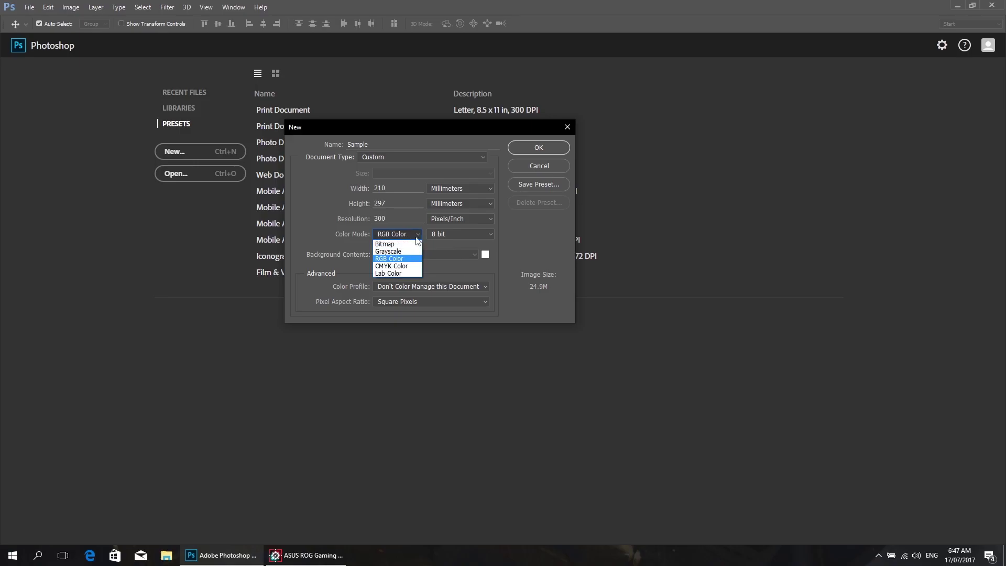
left_click(522, 242)
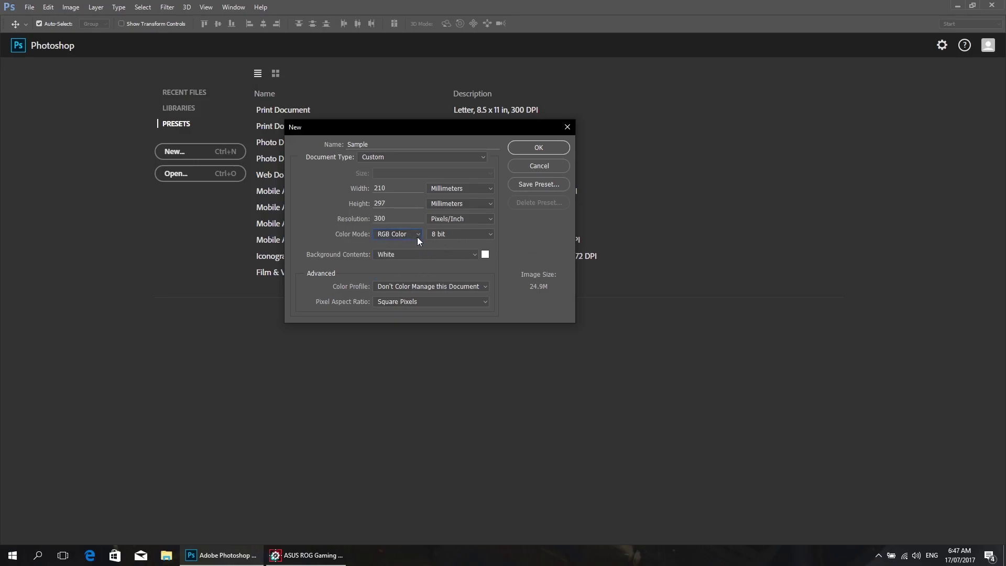
left_click(473, 190)
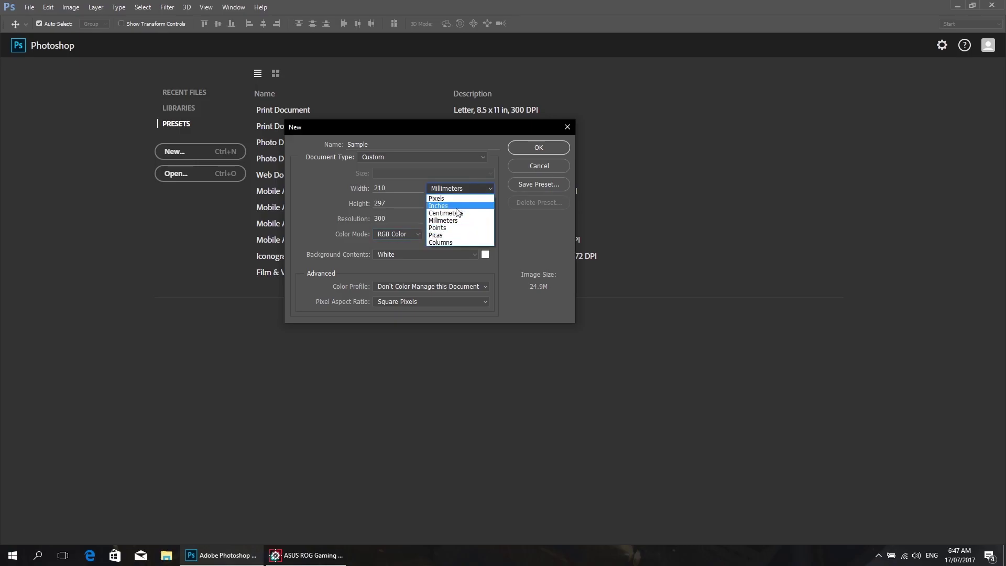
left_click(549, 227)
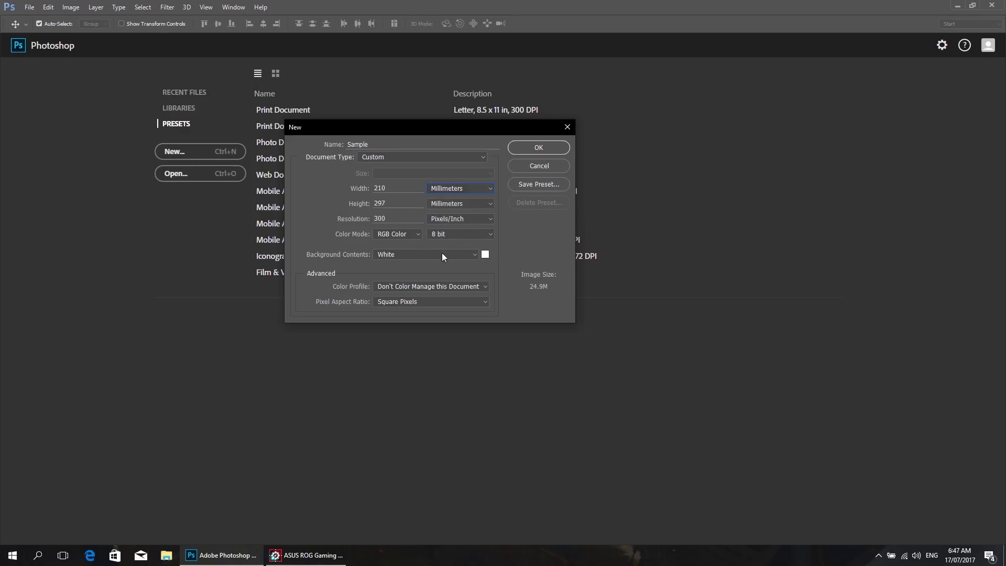
Set the document's background contents to a custom white color (ffffff), trying black in the color picker along the way.
left_click(418, 256)
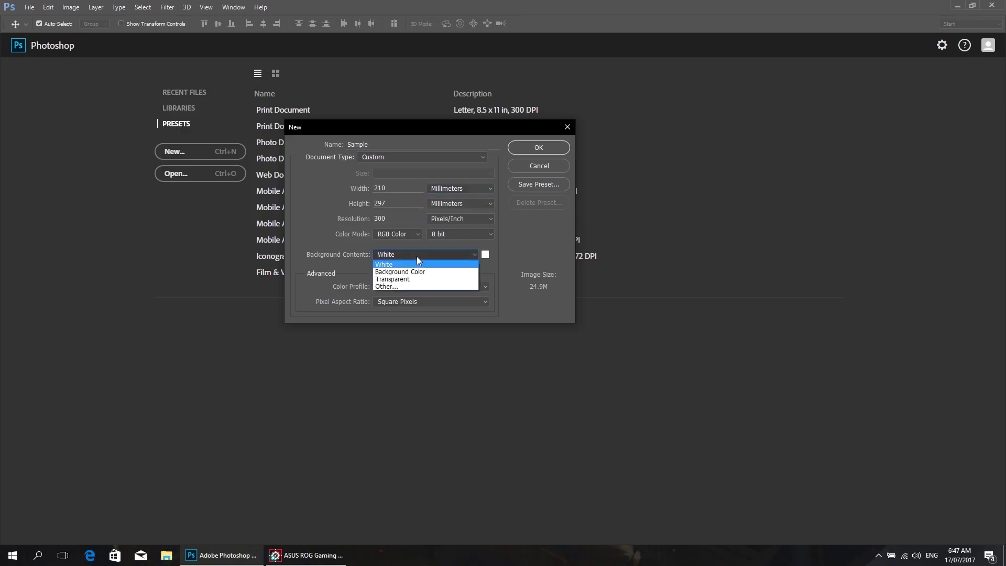
left_click(485, 255)
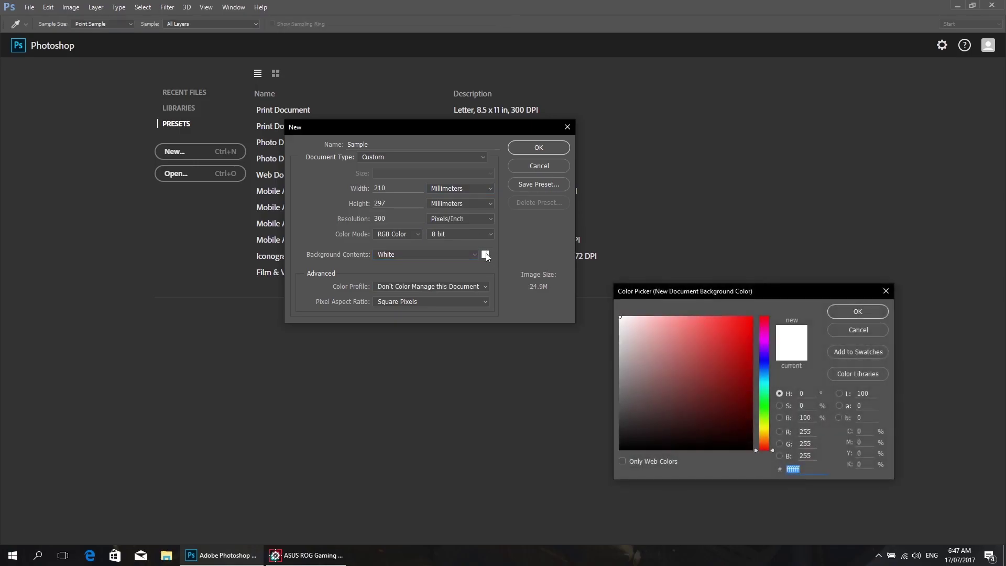
left_click_drag(679, 323, 598, 303)
left_click_drag(681, 358, 609, 313)
left_click_drag(669, 375, 549, 482)
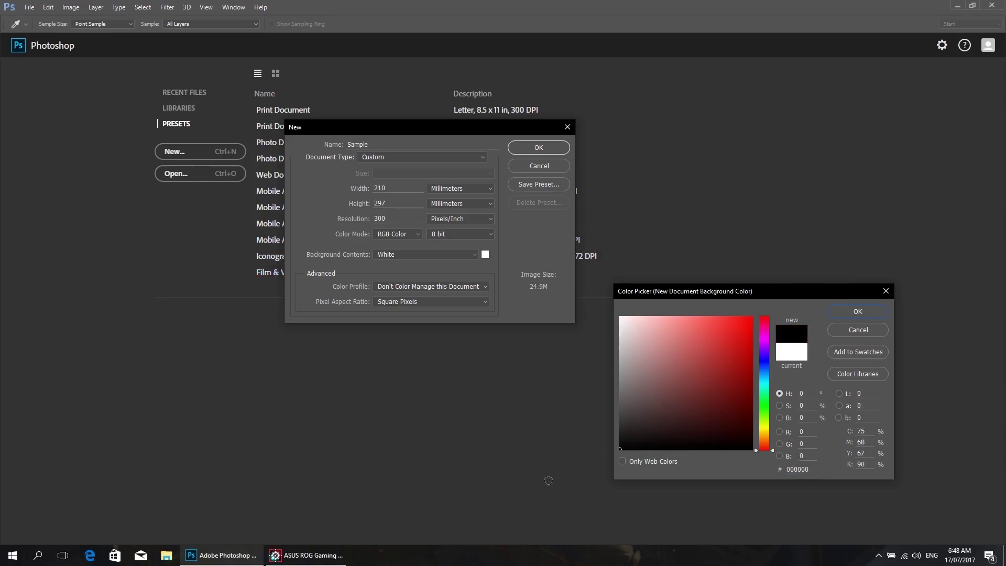
left_click_drag(670, 352, 608, 311)
left_click_drag(695, 357, 609, 313)
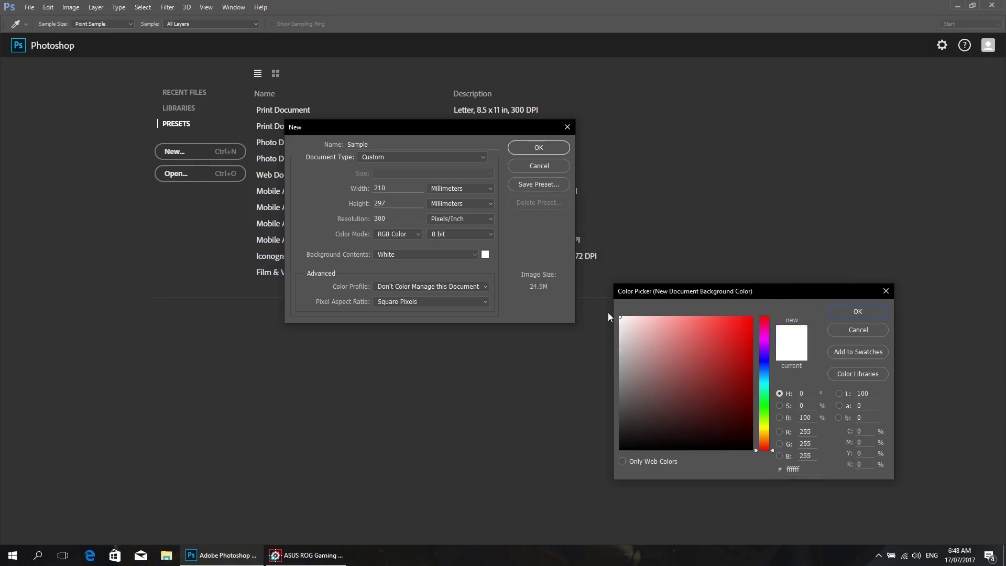
left_click(848, 312)
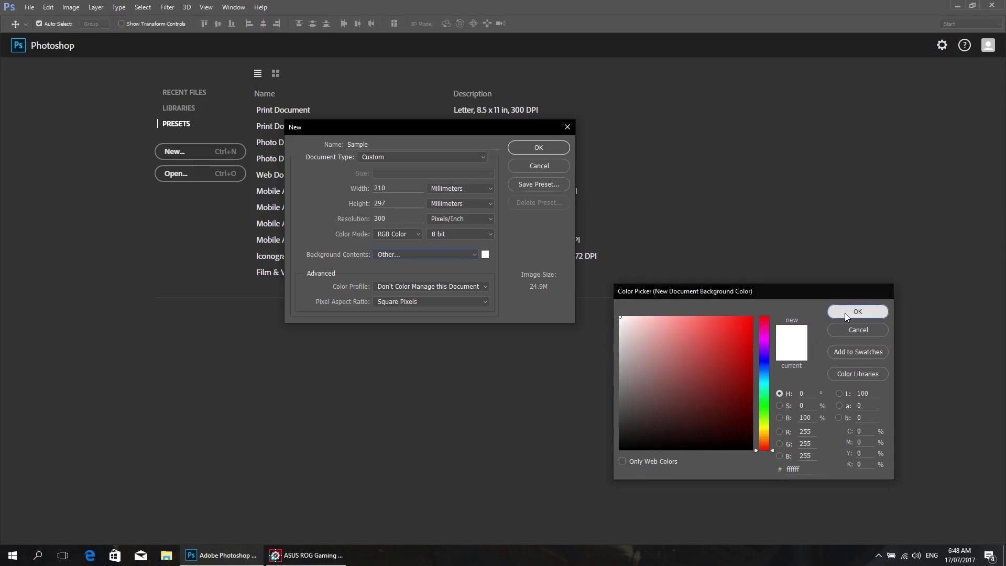
Set the document dimensions in pixels to 1920 wide by 1080 high.
left_click(456, 192)
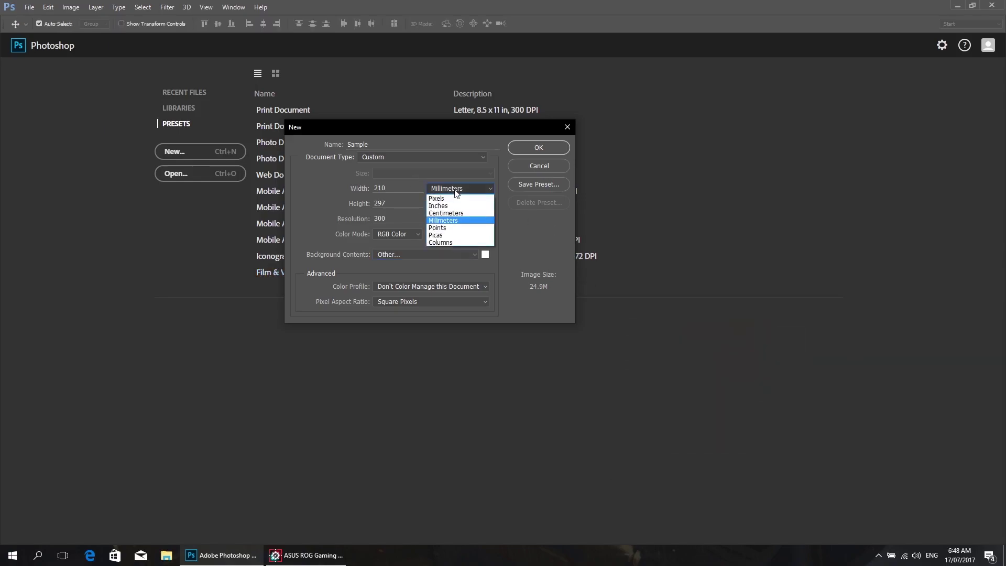
left_click(451, 199)
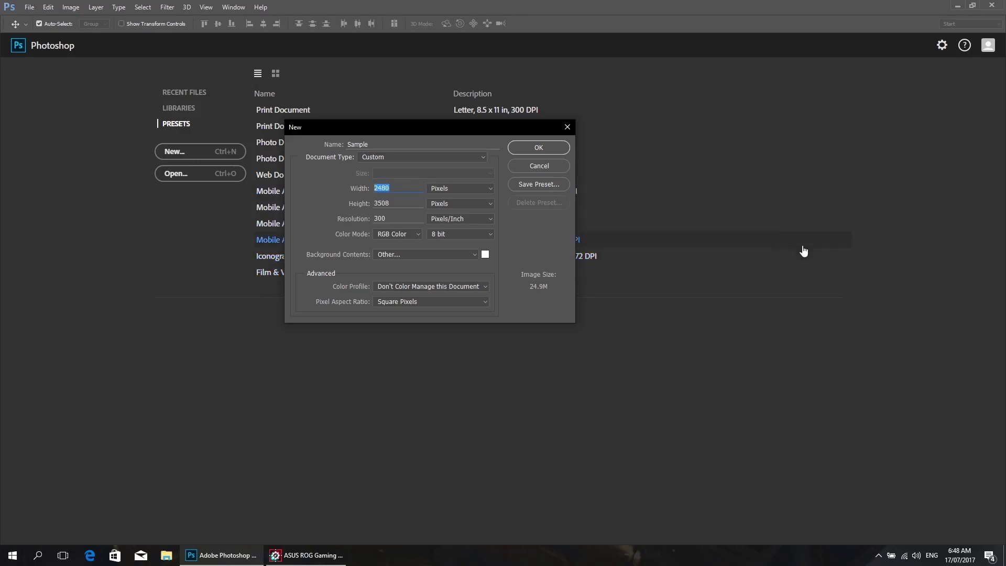
type("1920")
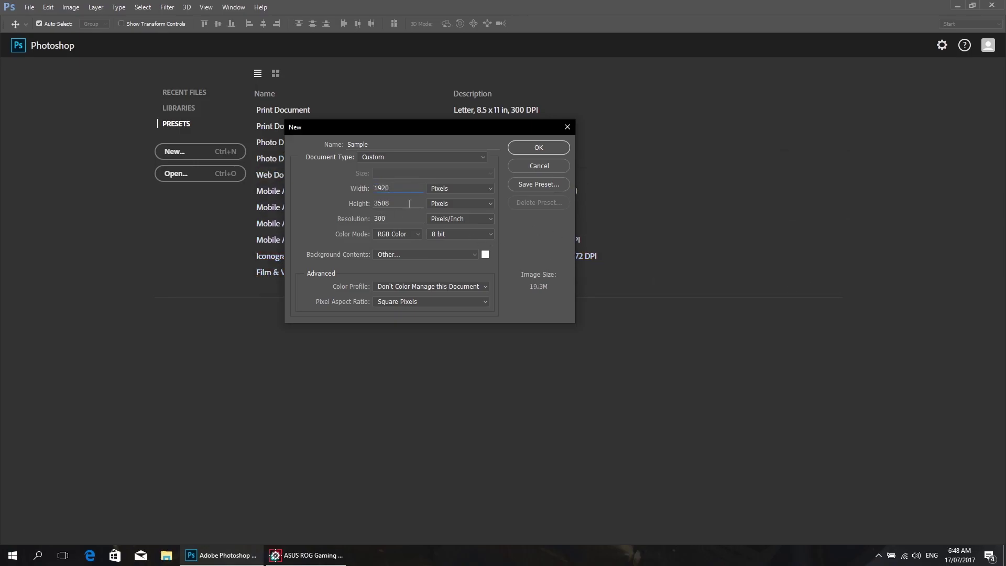
key("Tab")
type("1080")
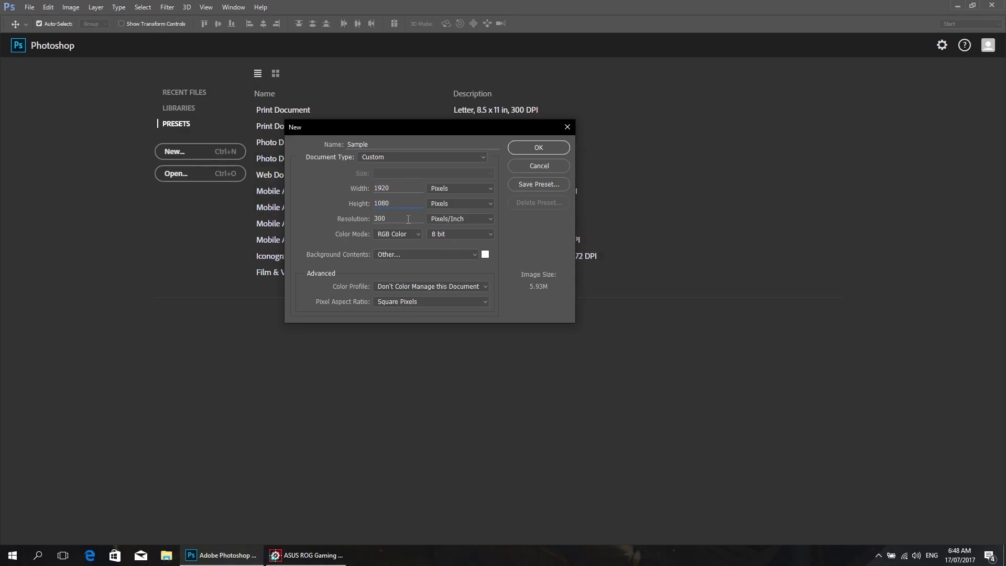
key("Tab")
left_click(396, 219)
left_click_drag(396, 219, 371, 219)
left_click(396, 219)
left_click_drag(411, 219, 371, 219)
left_click(549, 146)
left_click_drag(377, 219, 390, 219)
left_click(392, 221)
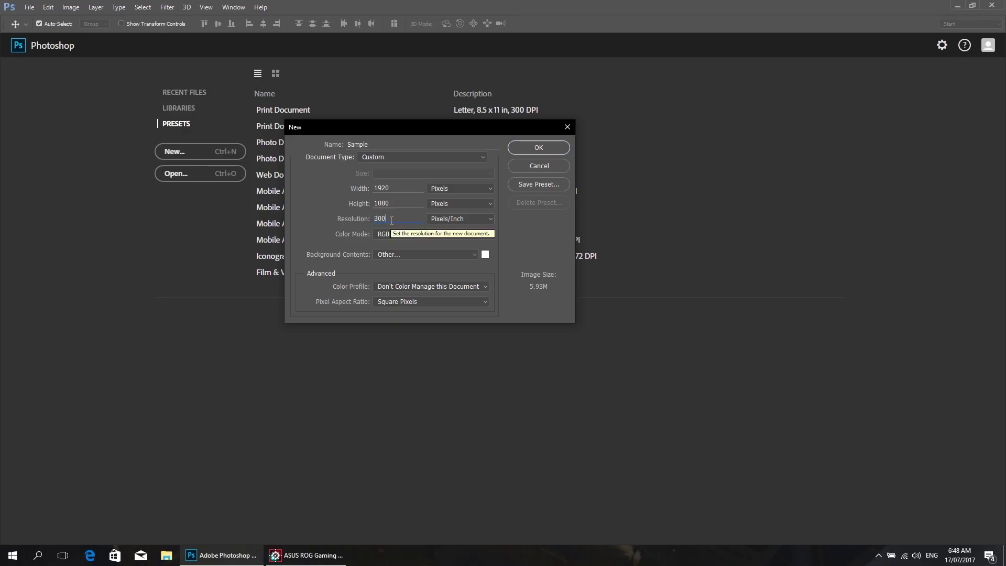
left_click_drag(390, 219, 358, 219)
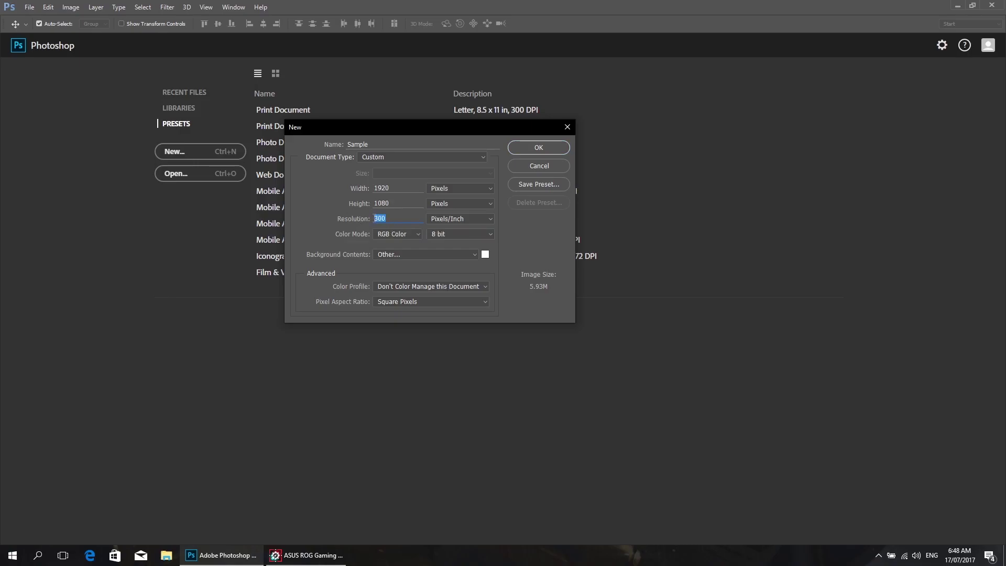
left_click(395, 218)
double_click(387, 219)
left_click(401, 219)
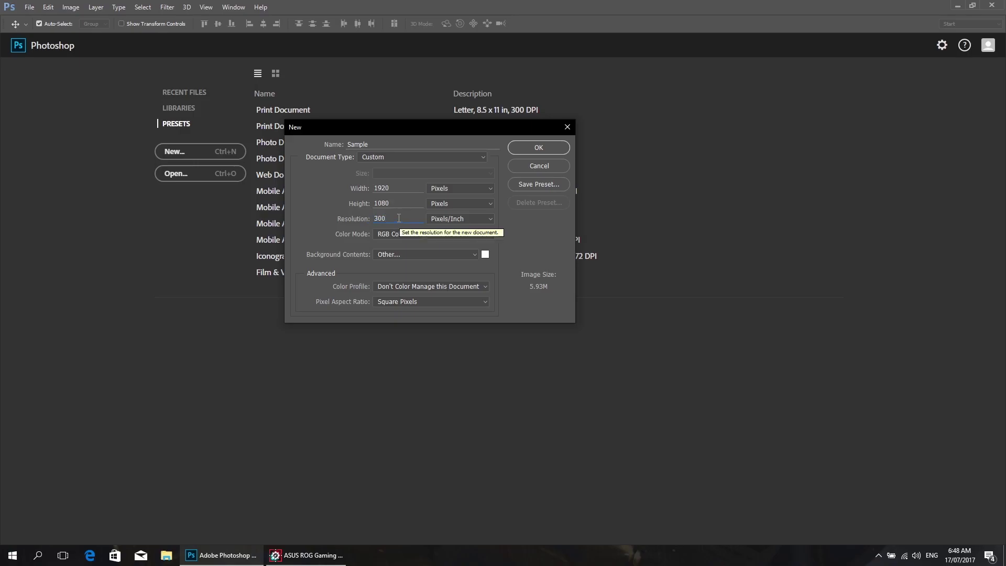
left_click_drag(399, 218, 356, 220)
left_click(399, 220)
left_click(401, 219)
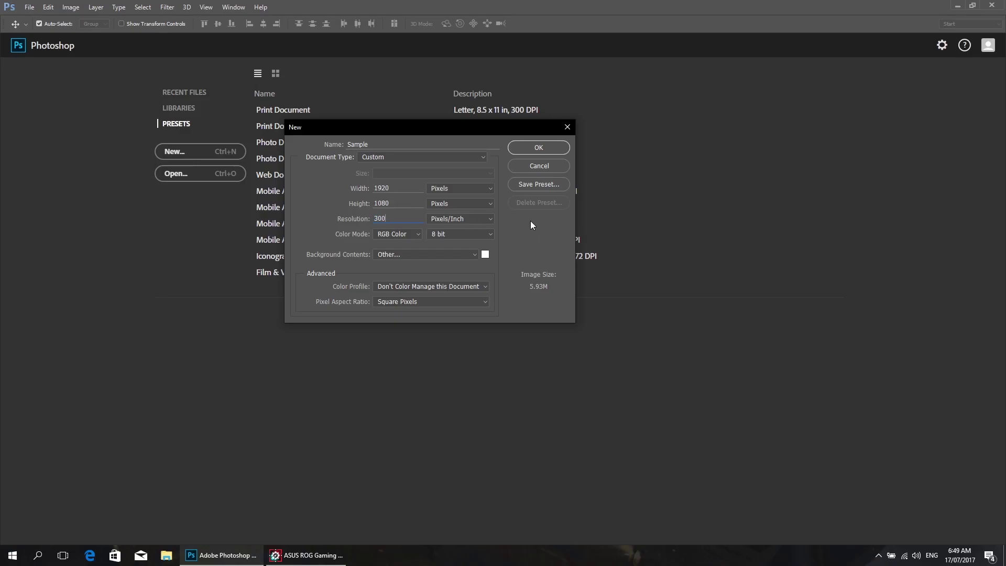
Create the Sample document with the configured settings.
left_click(527, 146)
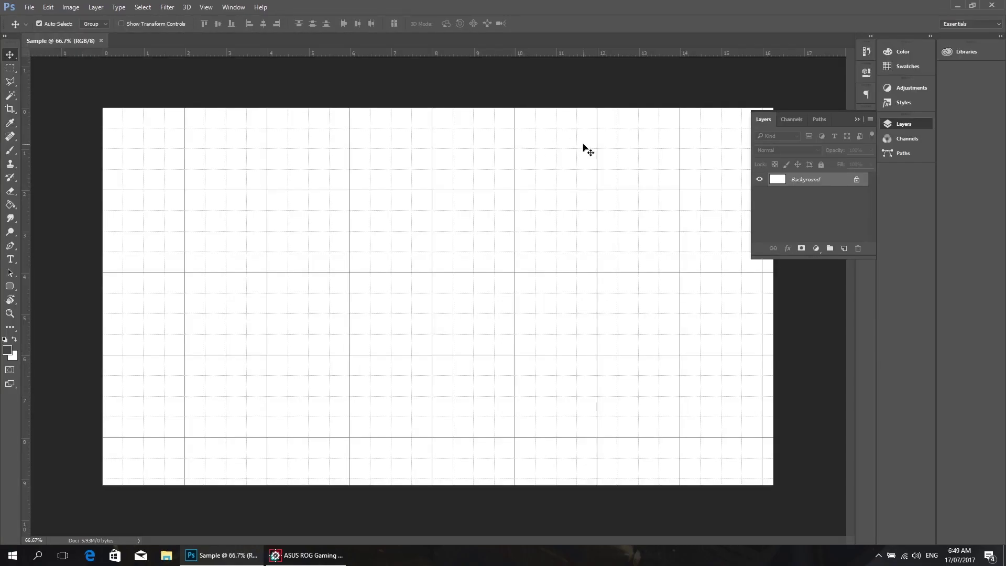
Hide the grid on the canvas and collapse the Layers panel.
key("ctrl+apostrophe")
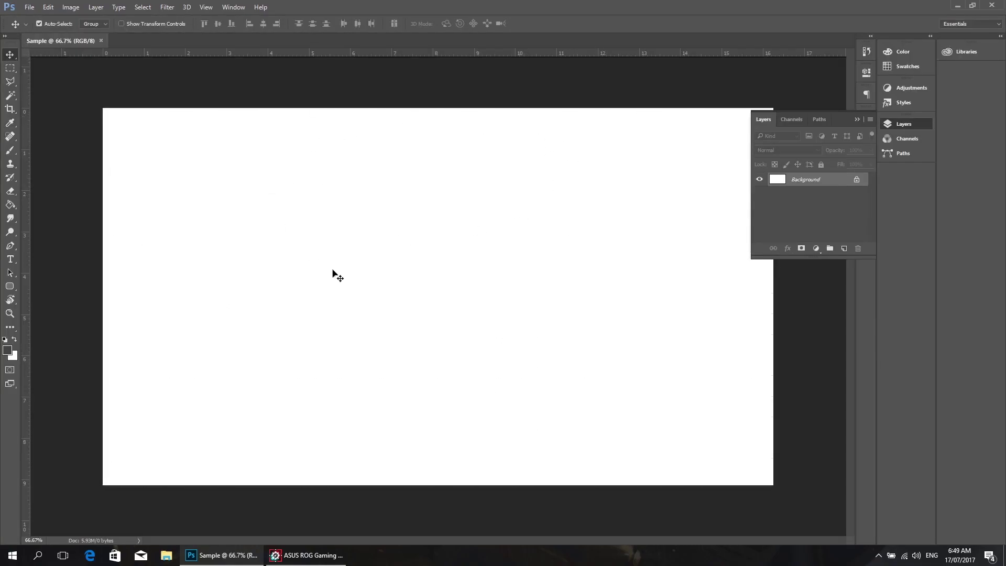
left_click(857, 121)
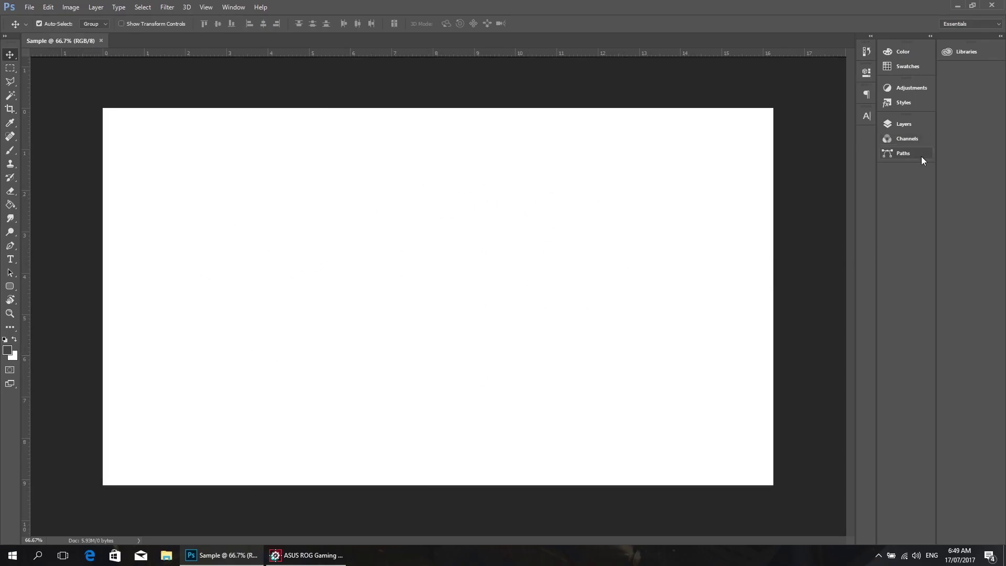
Examine the Color, Swatches, Adjustments, Styles, Layers, Channels and Paths panels one after another and collapse them.
left_click(915, 53)
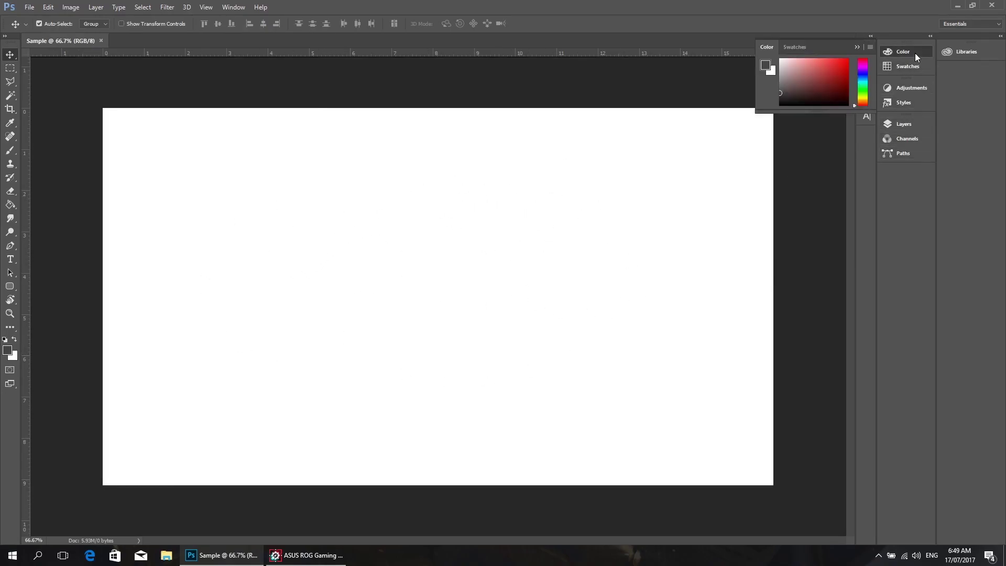
left_click(906, 65)
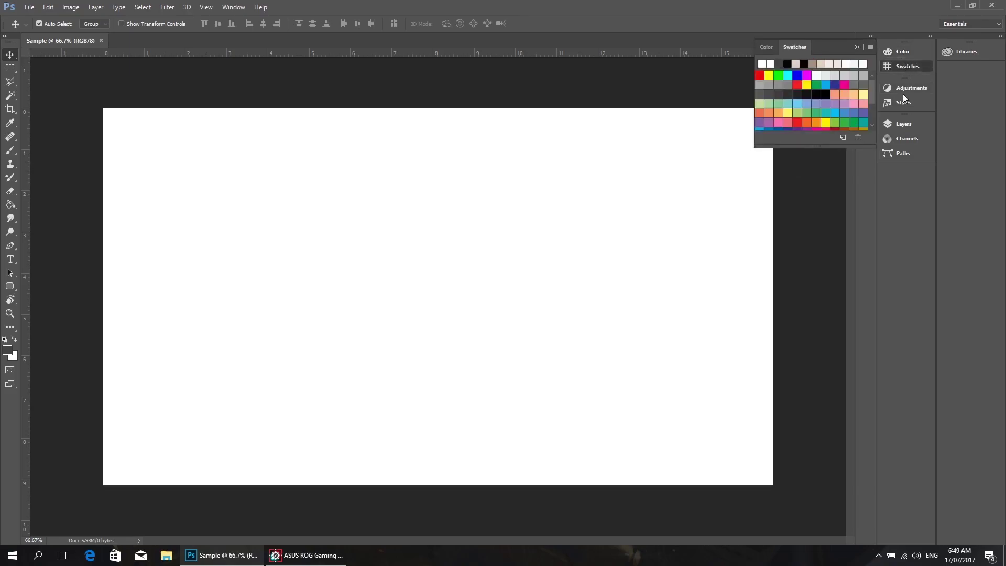
left_click(904, 89)
left_click(905, 106)
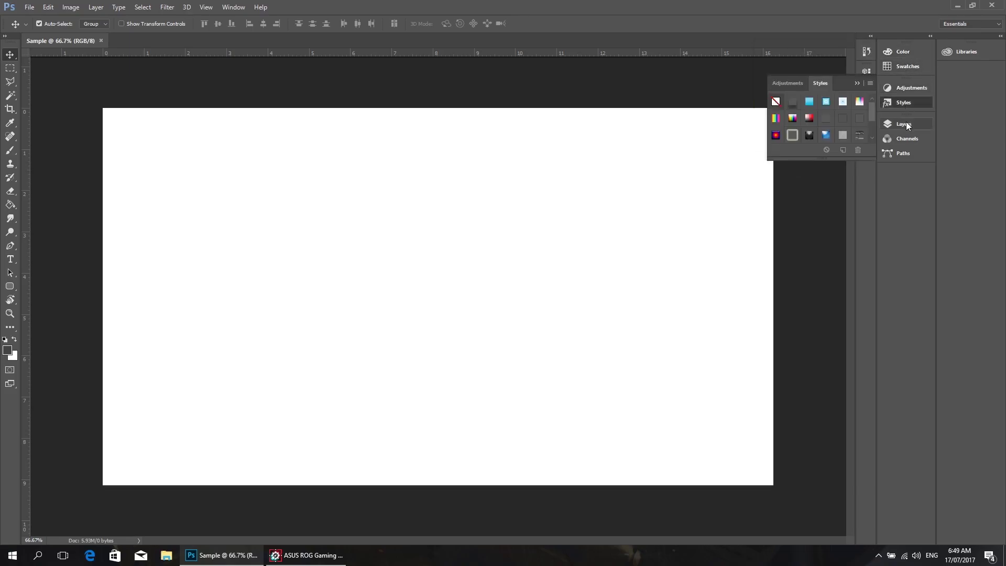
left_click(906, 124)
left_click(907, 140)
left_click(904, 154)
left_click(858, 120)
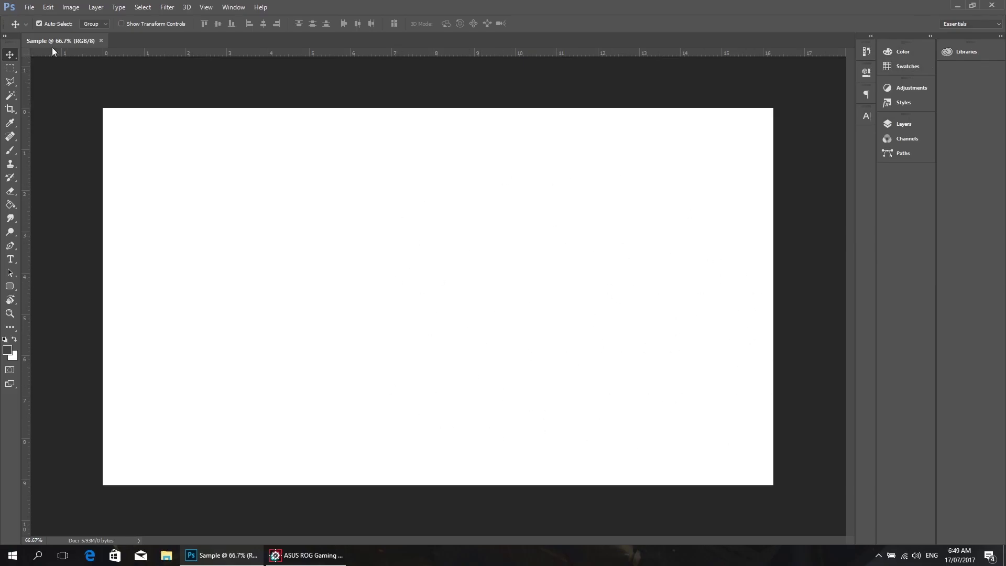
Open the wallhaven-310400 image from the Pictures folder as a separate document.
left_click(29, 7)
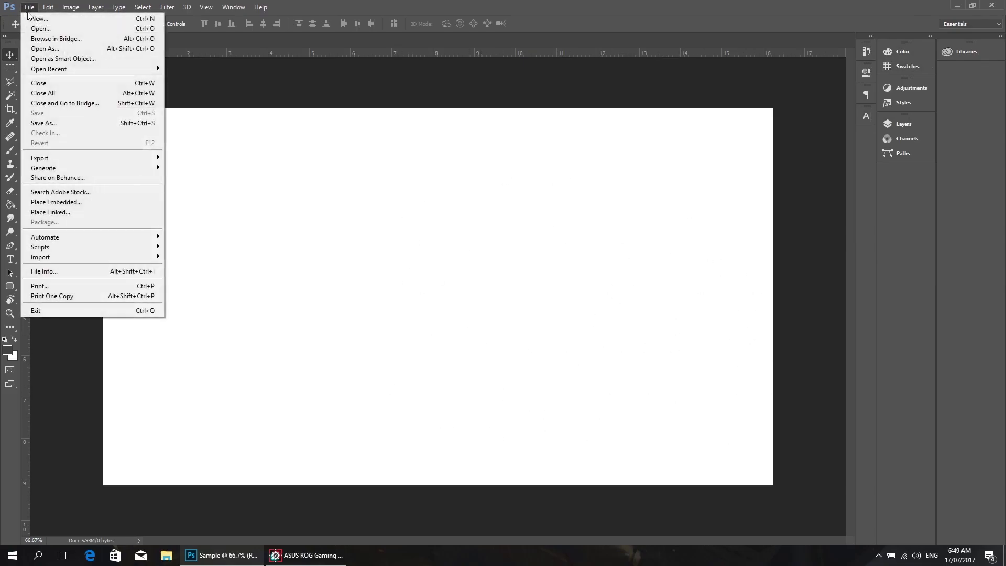
left_click(29, 8)
left_click(29, 8)
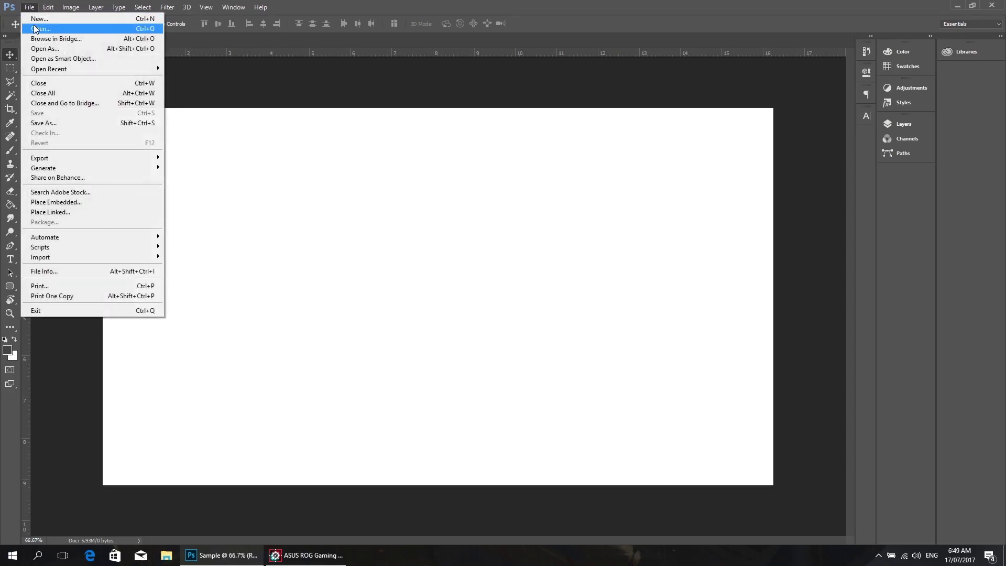
left_click(62, 29)
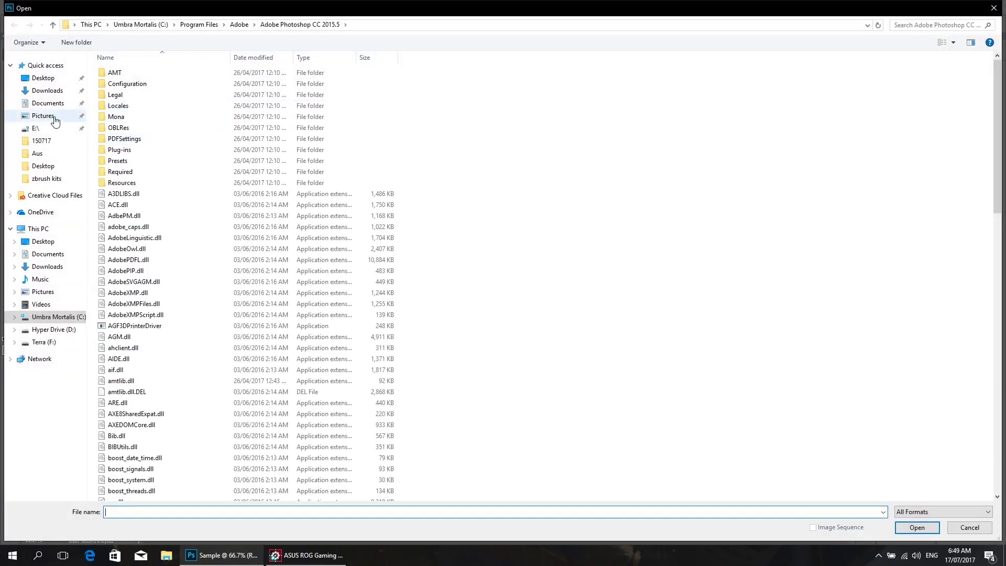
left_click(43, 116)
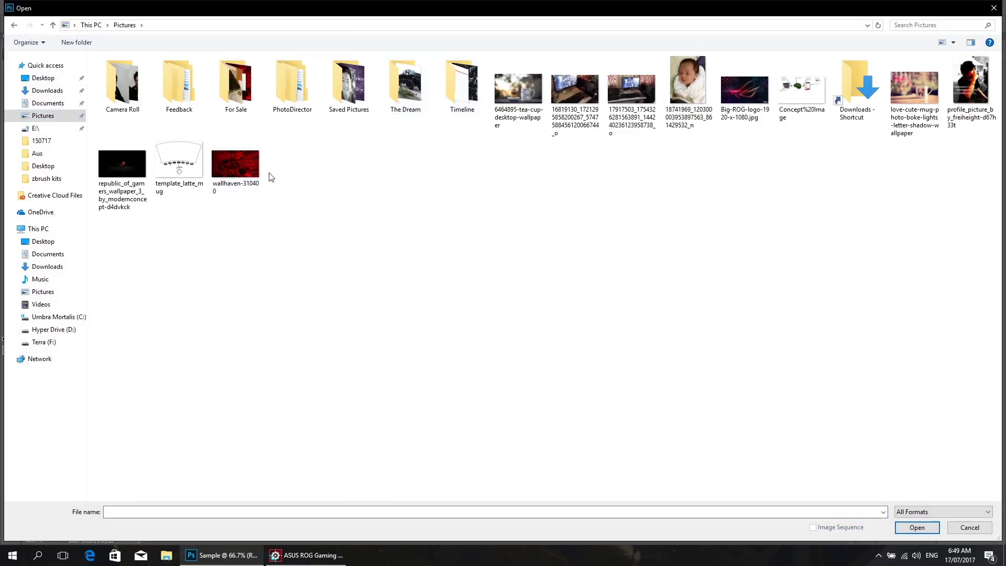
left_click(244, 172)
left_click(909, 530)
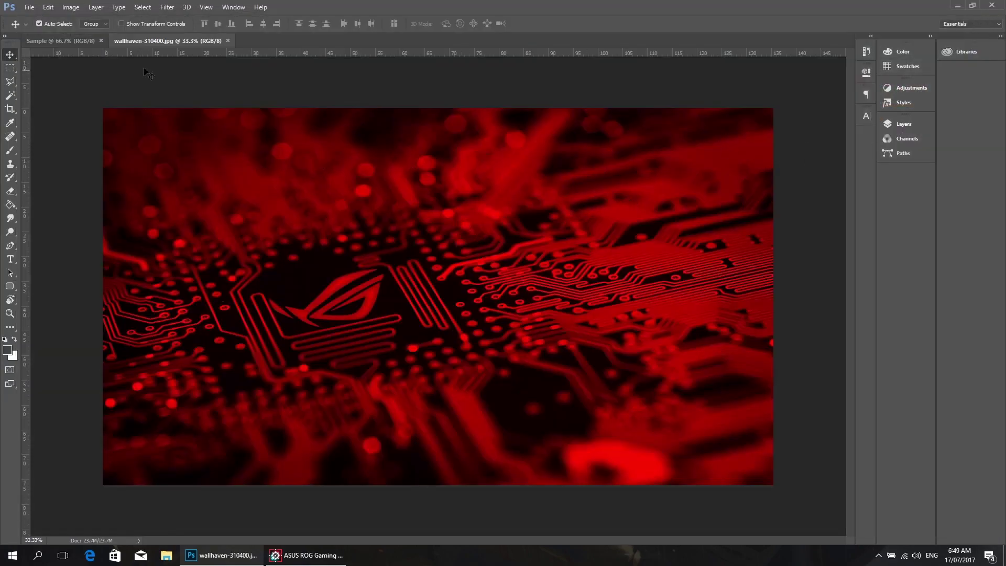
View the open Sample and wallhaven-310400.jpg documents alternately, ending on Sample.
left_click_drag(145, 39, 170, 42)
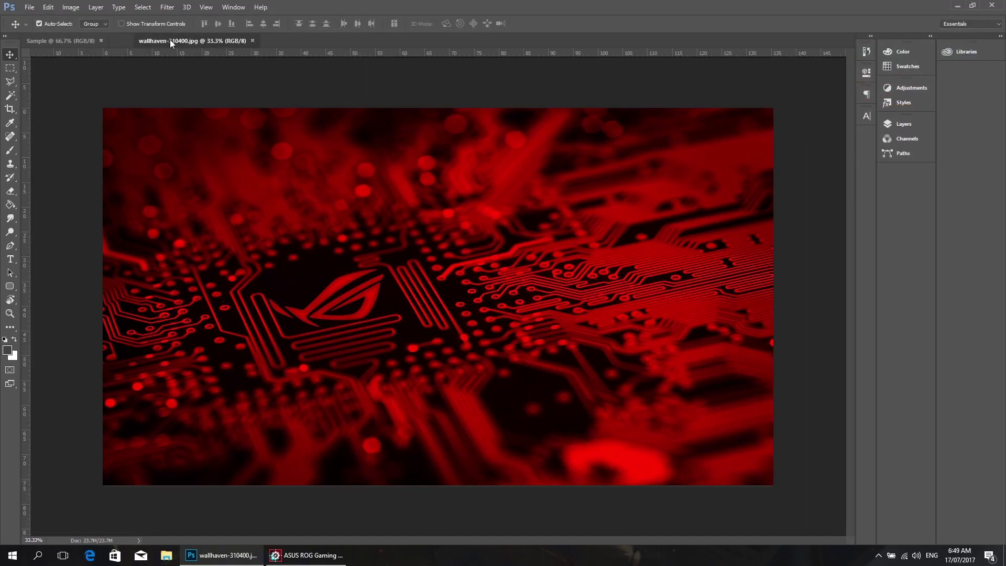
left_click(59, 41)
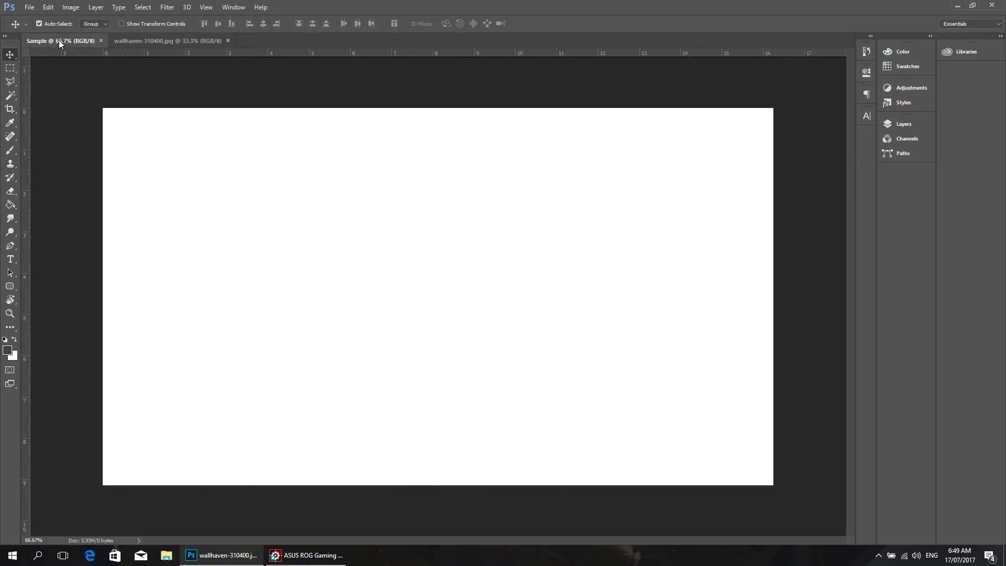
left_click(157, 40)
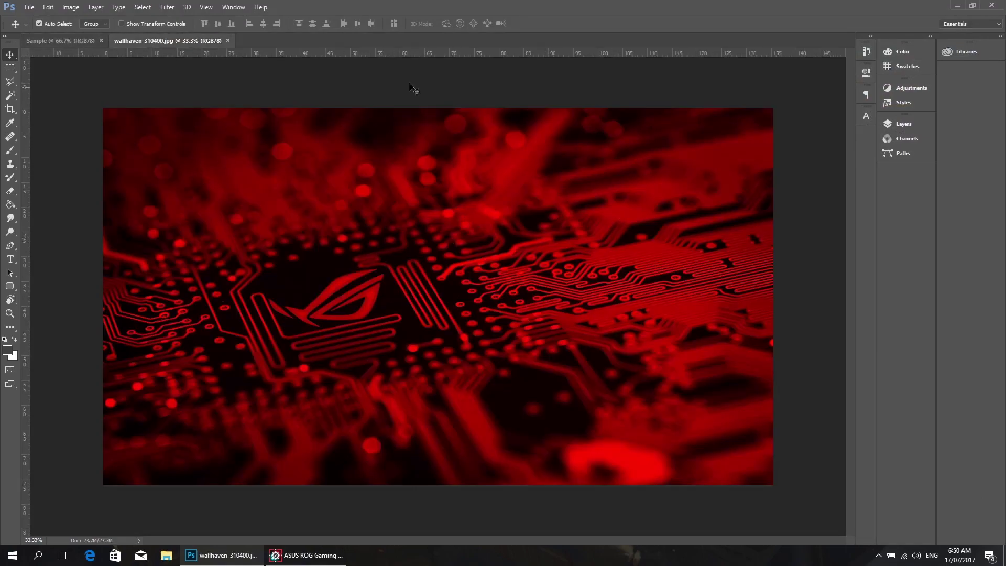
left_click(91, 41)
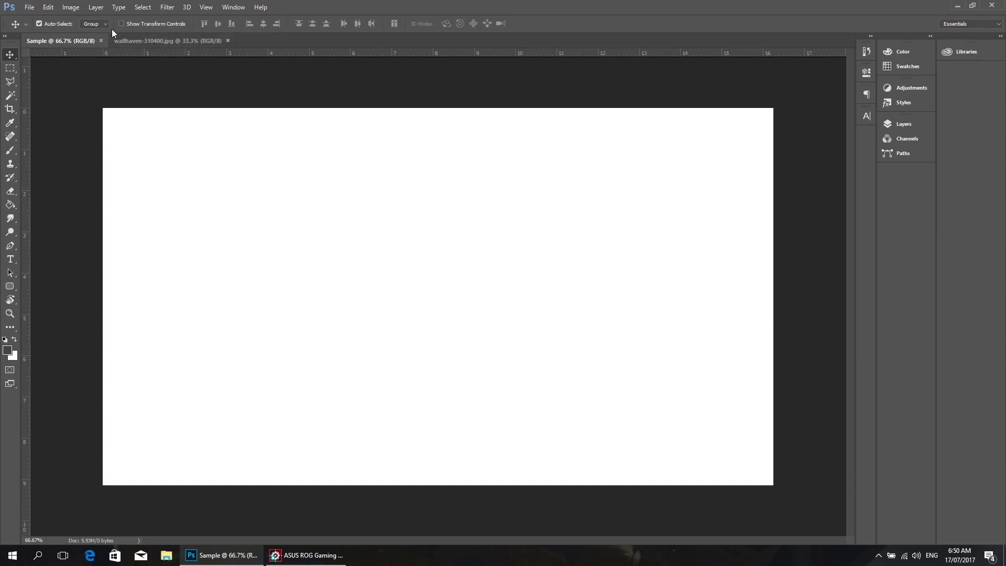
left_click(140, 37)
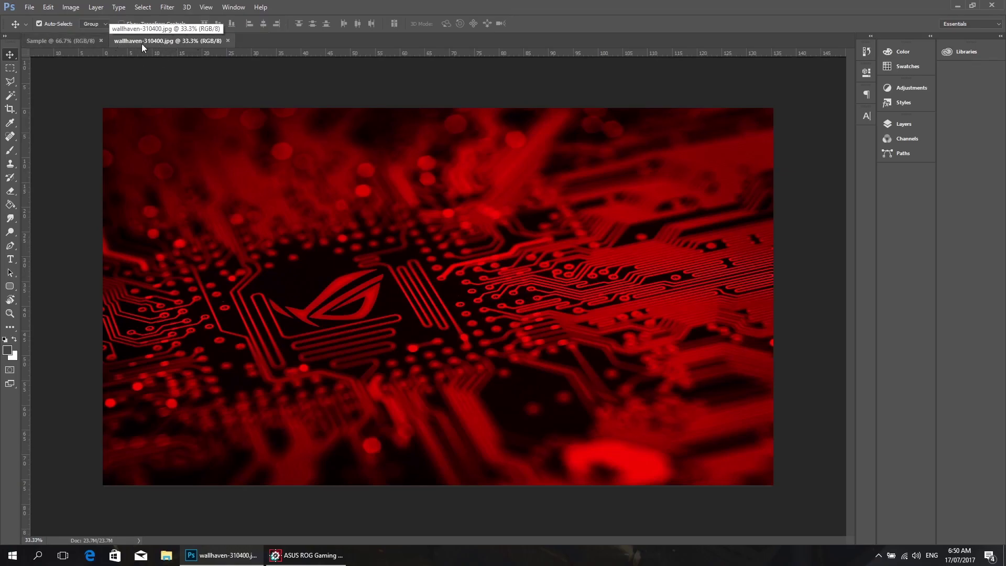
left_click(75, 42)
left_click(126, 41)
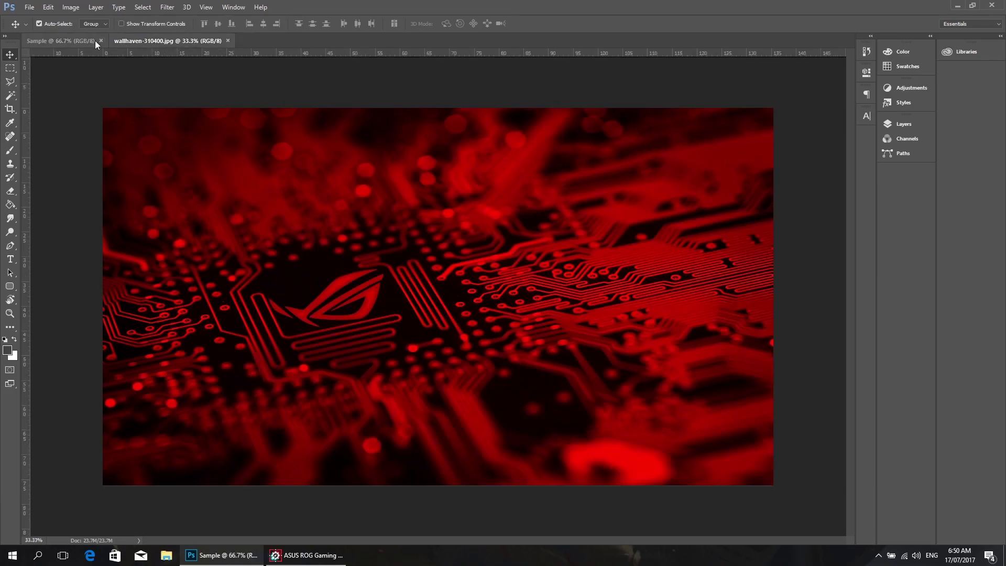
left_click(82, 40)
left_click(131, 39)
left_click(89, 39)
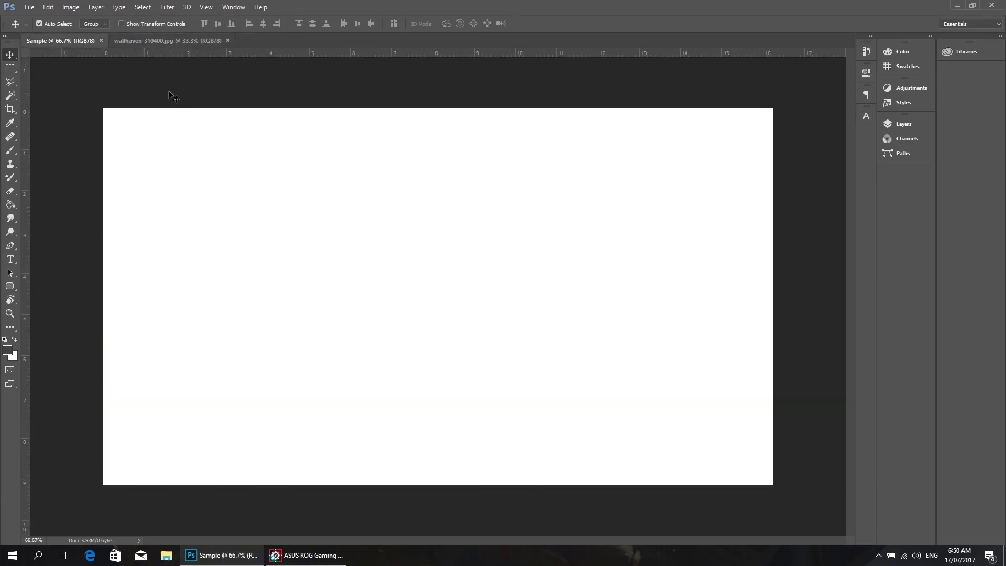
Copy the entire wallhaven-310400.jpg image into the Sample document and shift the pasted layer slightly up and left.
left_click(165, 40)
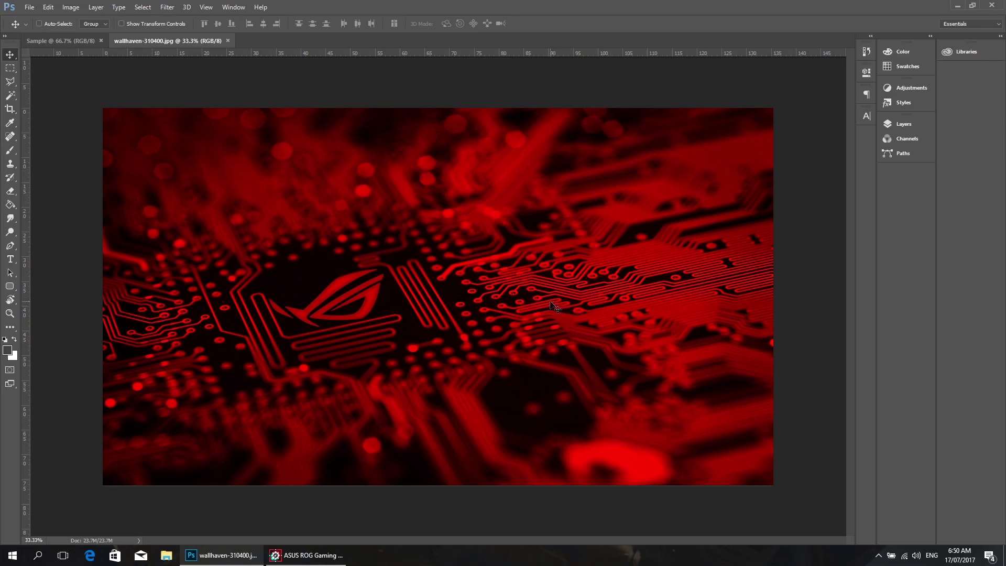
key("ctrl+c")
left_click(78, 40)
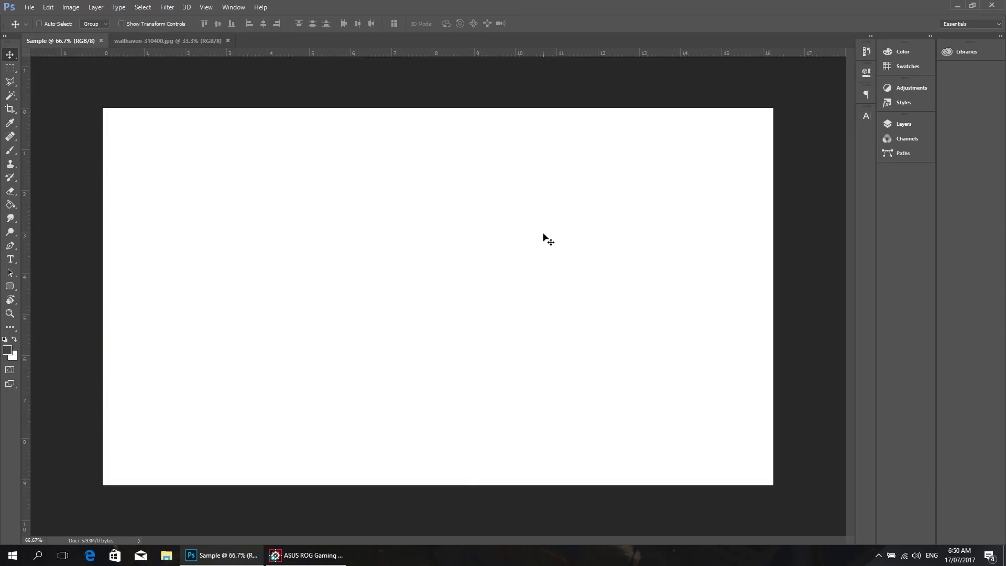
key("ctrl+v")
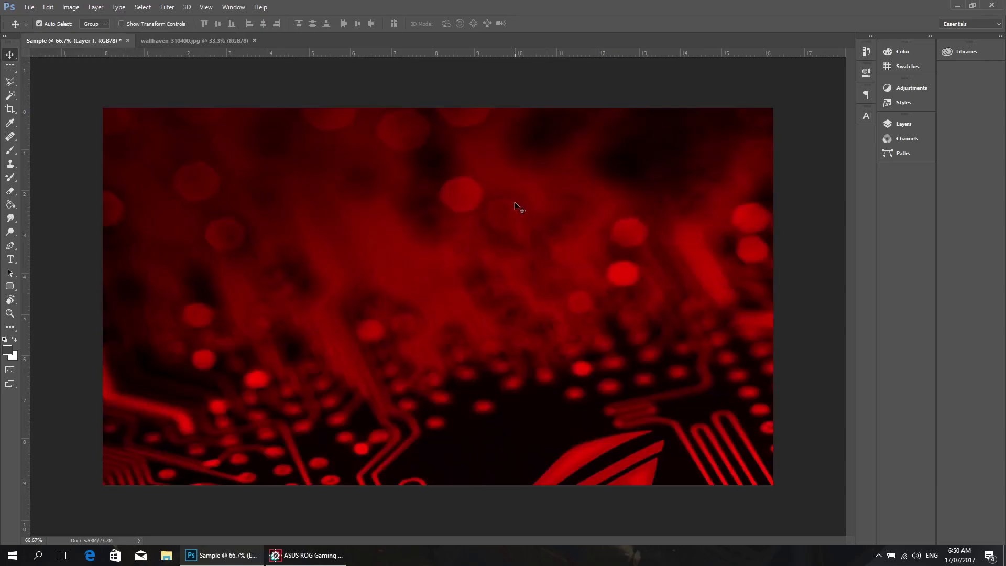
left_click_drag(492, 260, 233, 315)
Deselect the wallhaven-310400.jpg image and inspect its pixel width and height in Image Size without changing them.
left_click(176, 39)
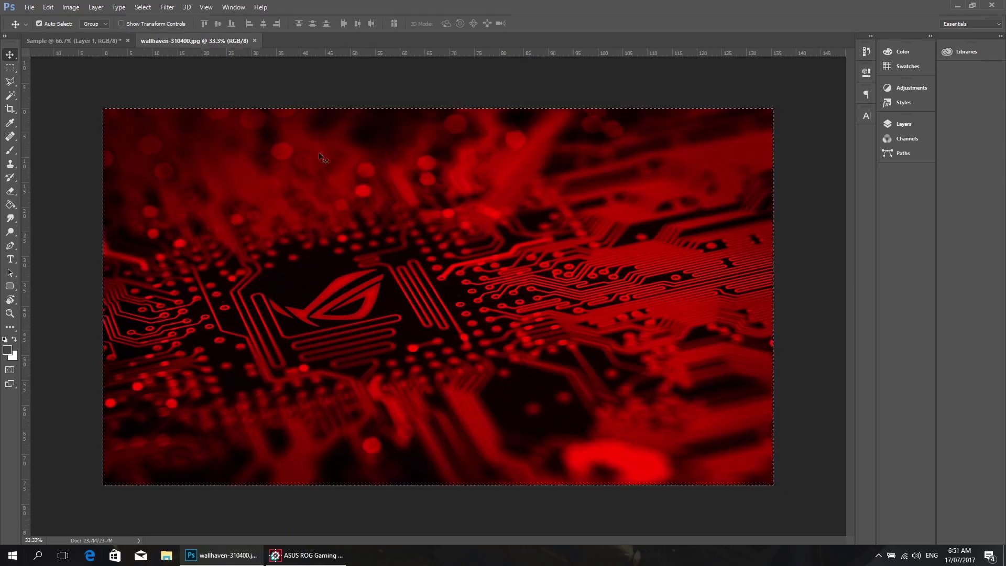
key("ctrl+d")
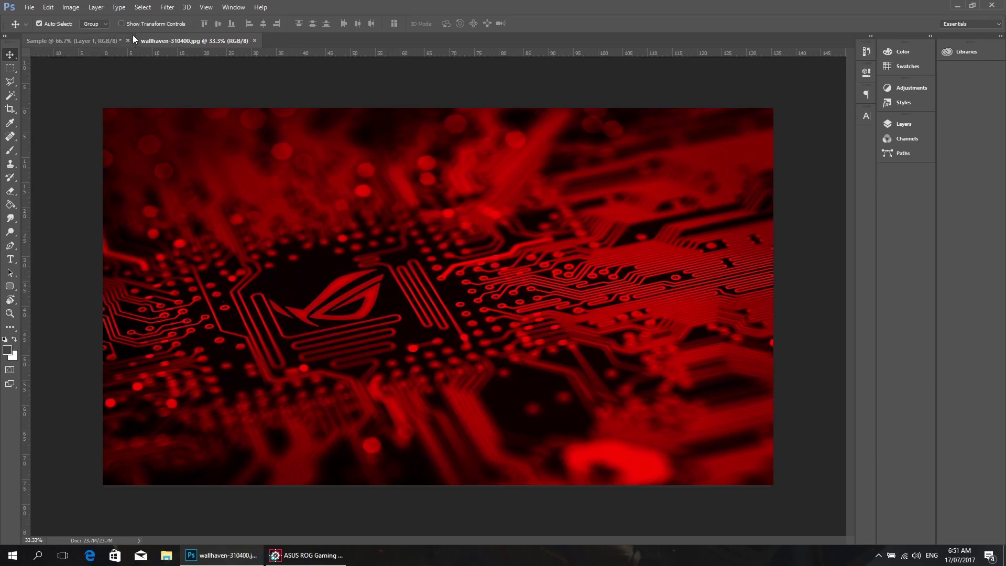
left_click(71, 6)
left_click(84, 83)
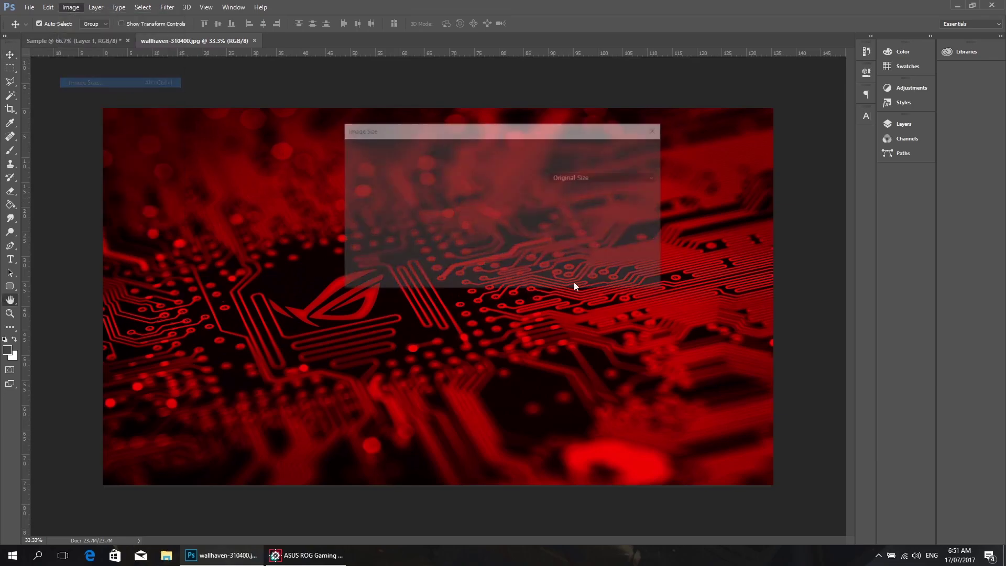
left_click(575, 223)
key("shift+Tab")
key("shift+Tab")
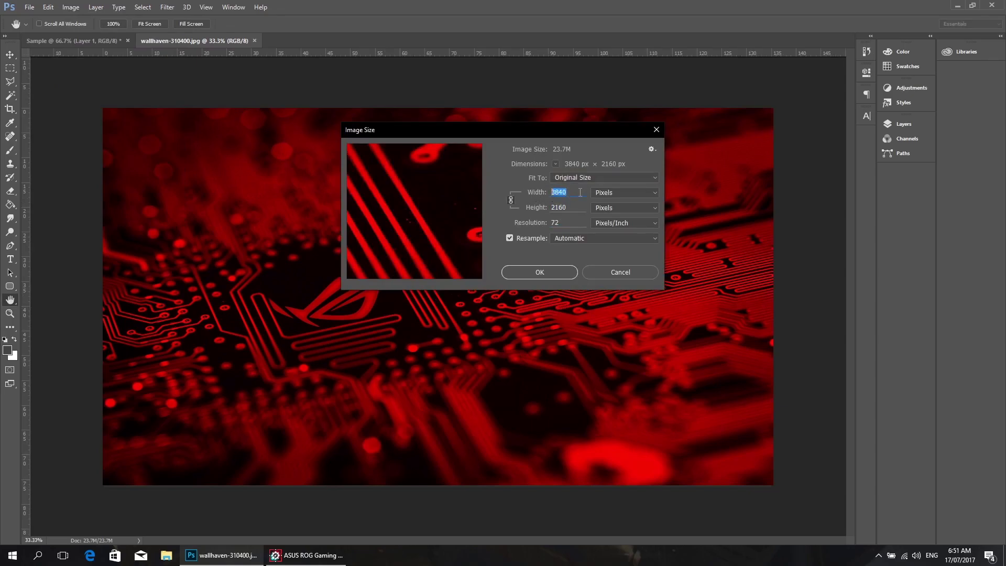
key("Tab")
key("shift+Tab")
left_click(574, 209)
double_click(575, 209)
left_click(598, 273)
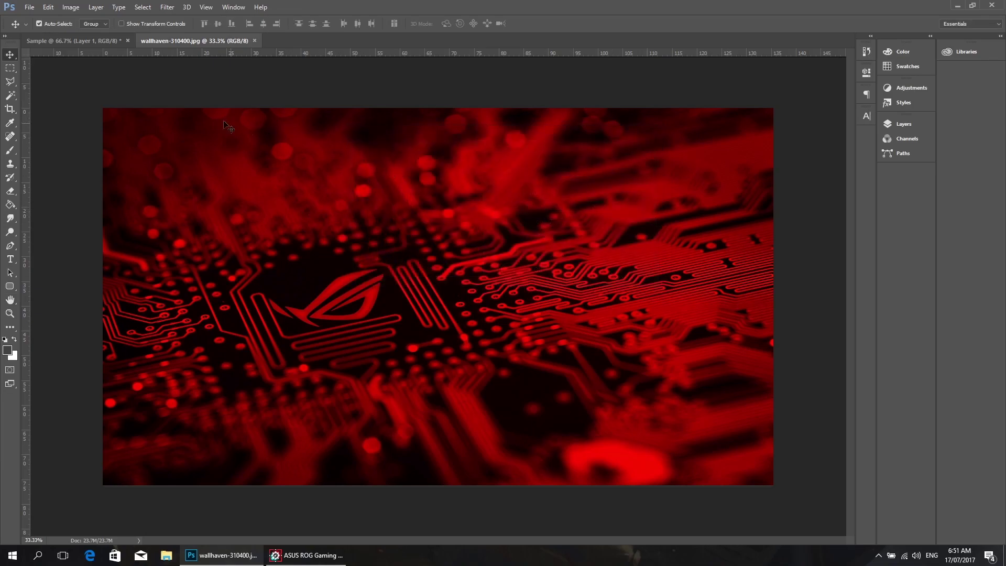
Scale the pasted image layer in Sample to about 27% with Free Transform and center it on the canvas.
left_click(80, 39)
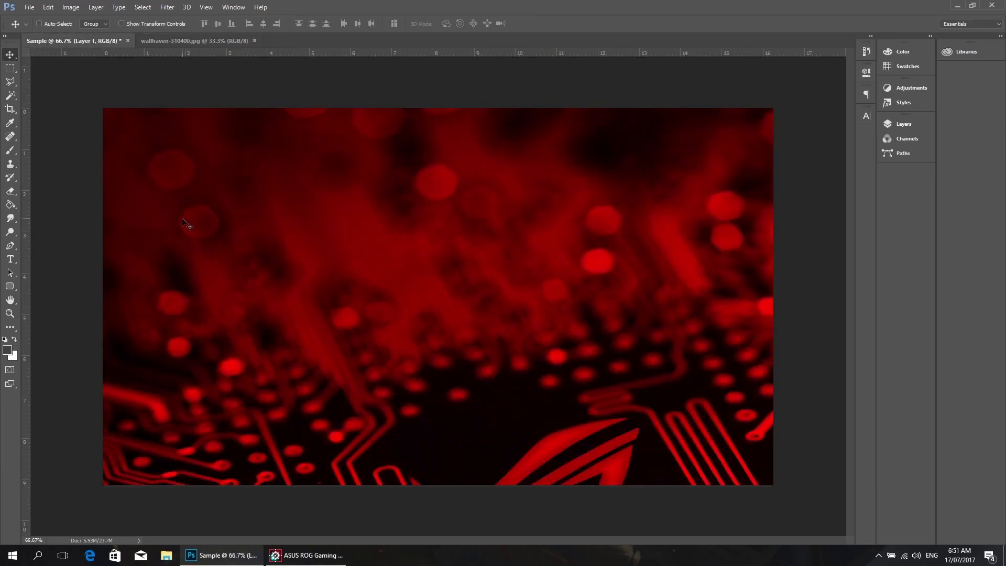
key("ctrl+t")
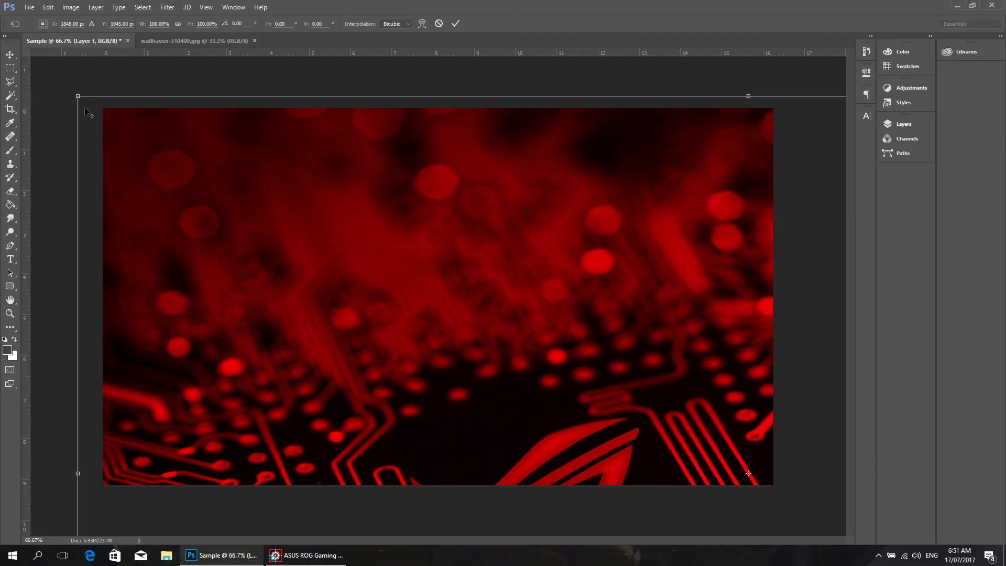
left_click_drag(78, 96, 572, 381)
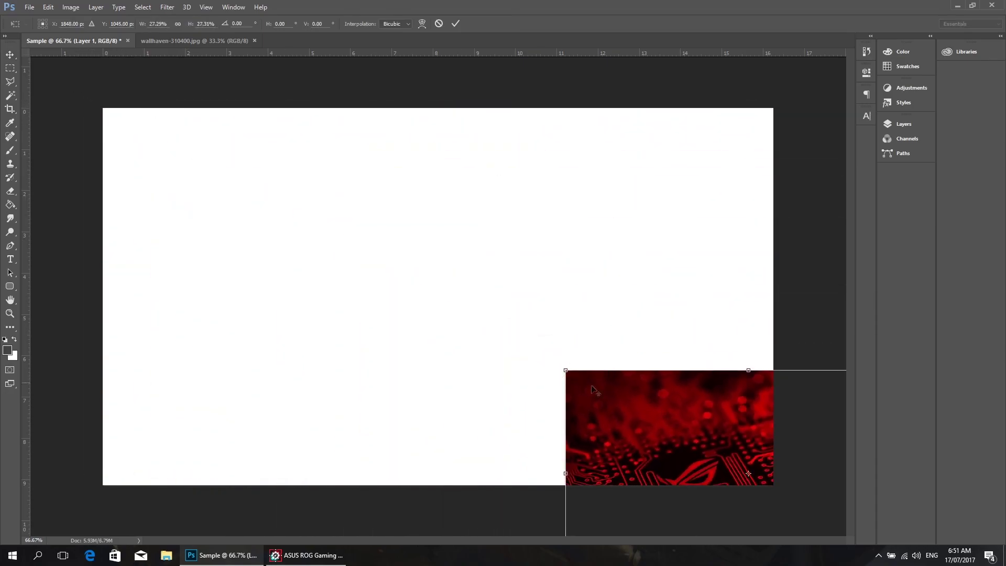
left_click_drag(688, 433, 384, 255)
key("Return")
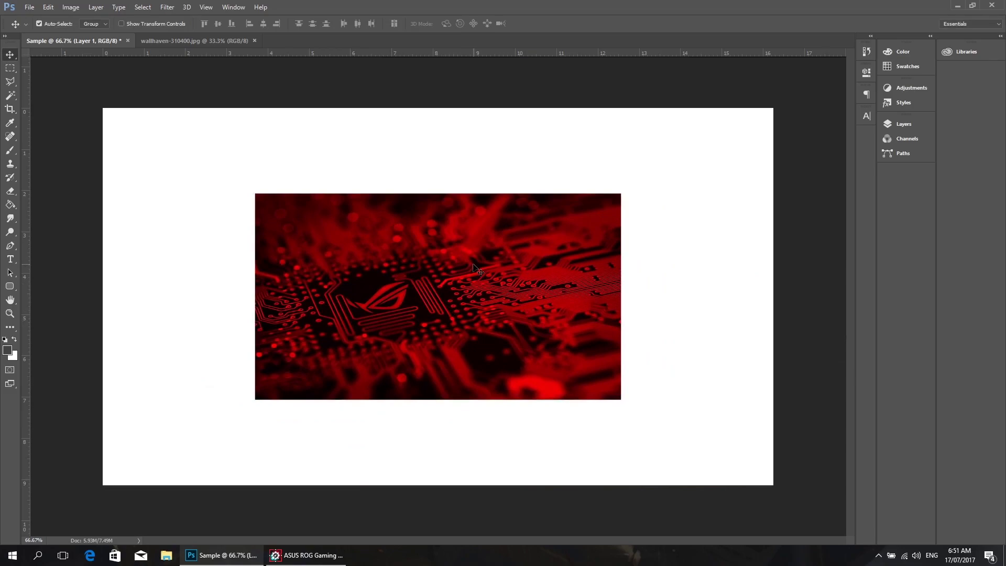
Free Transform the image layer again, scaling it about its center to roughly 79% and from its upper-left corner to about 75%.
key("ctrl+t")
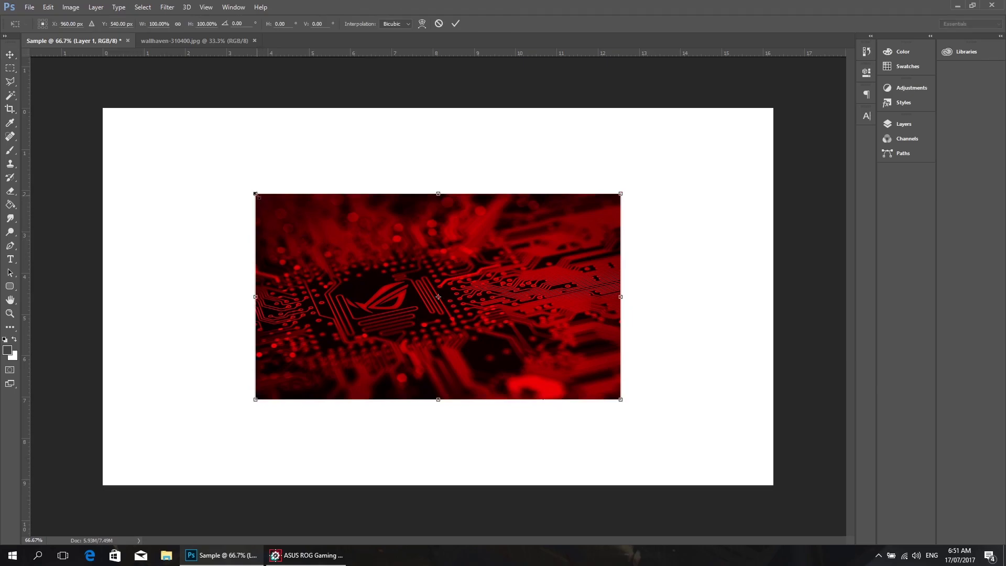
left_click_drag(257, 195, 287, 224)
left_click(439, 24)
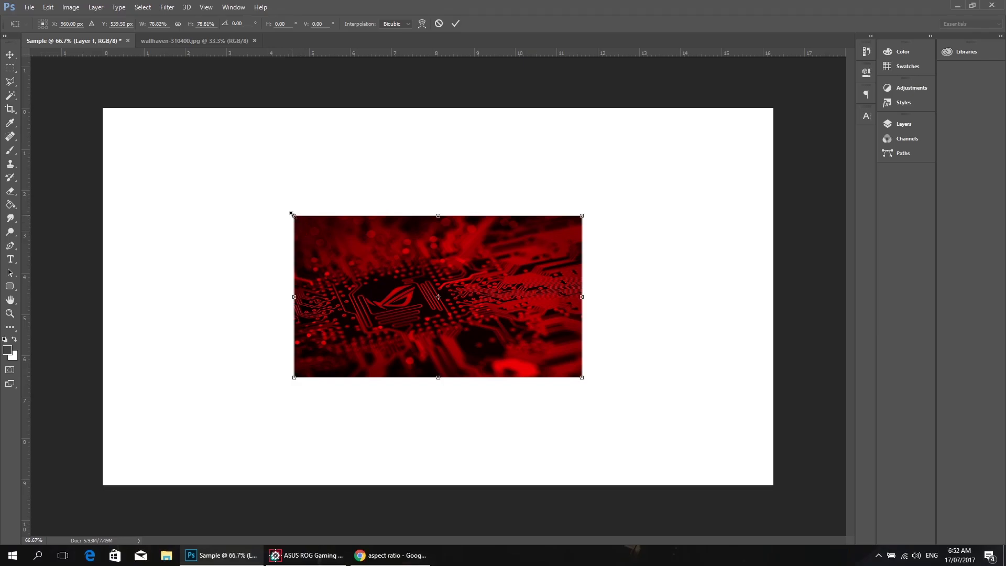
left_click_drag(293, 215, 287, 259)
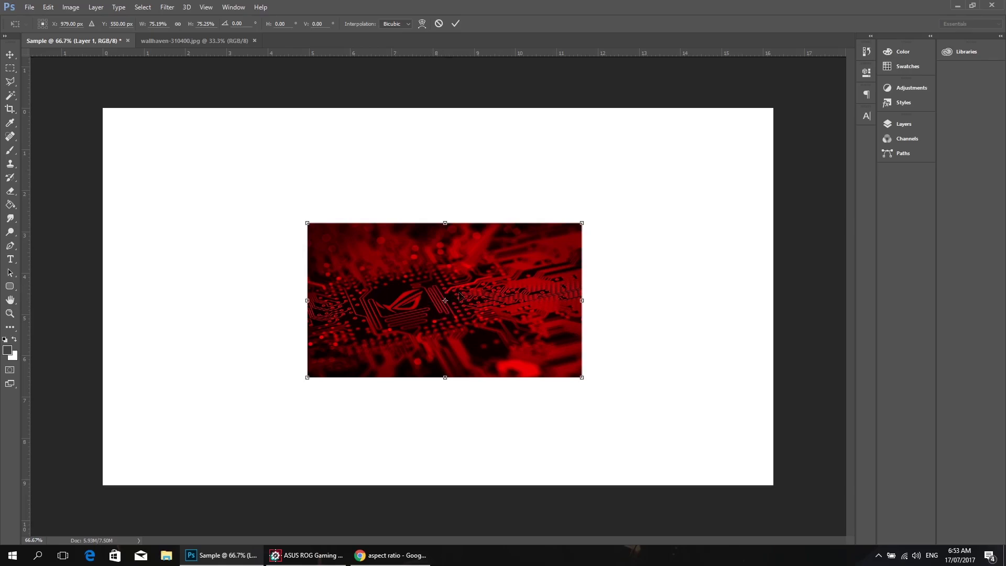
Scale the image to about 64% around a reference point near its upper-left corner, and to about 59% around one near its upper-right corner.
left_click_drag(452, 304, 323, 240)
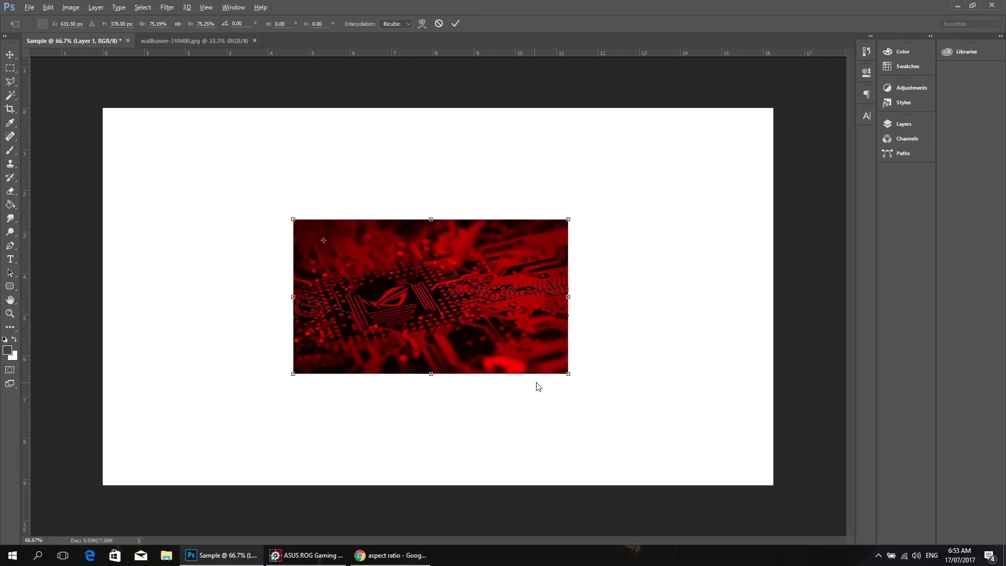
left_click_drag(569, 376, 524, 388)
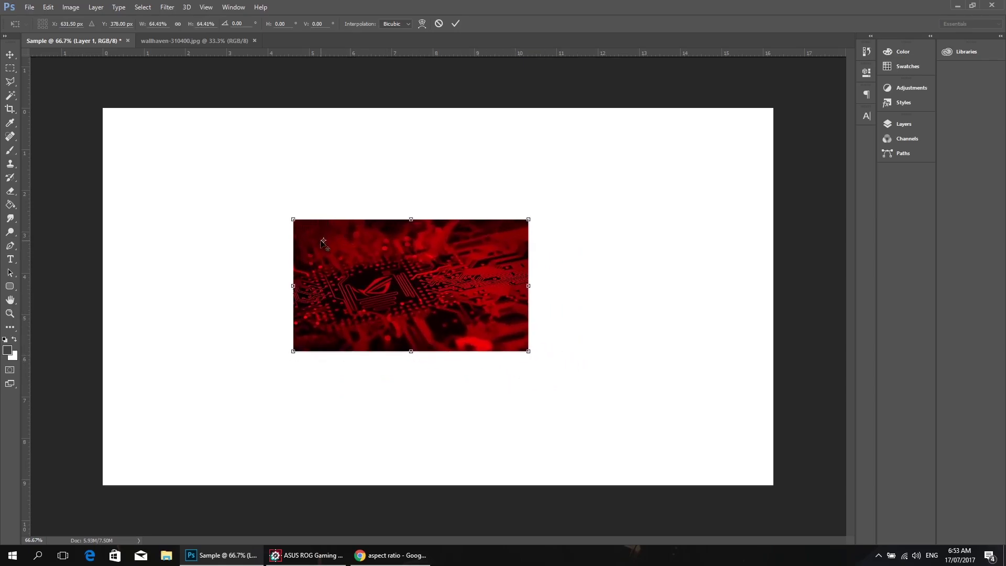
left_click_drag(323, 242, 467, 262)
mouse_move(529, 352)
left_mouse_down()
mouse_move(504, 337)
mouse_move(519, 328)
mouse_move(543, 360)
left_mouse_up()
left_click_drag(292, 359, 294, 415)
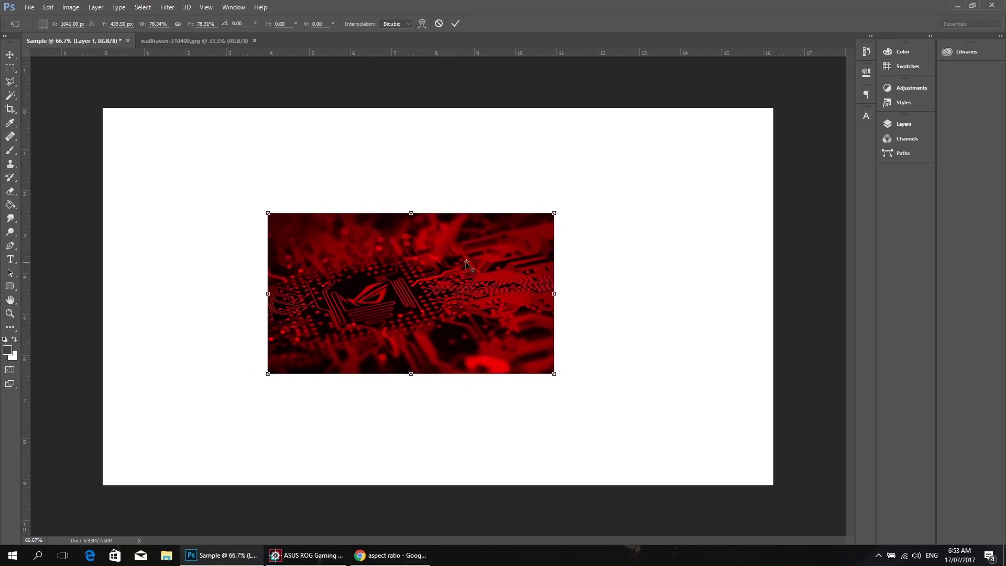
left_click_drag(268, 373, 338, 382)
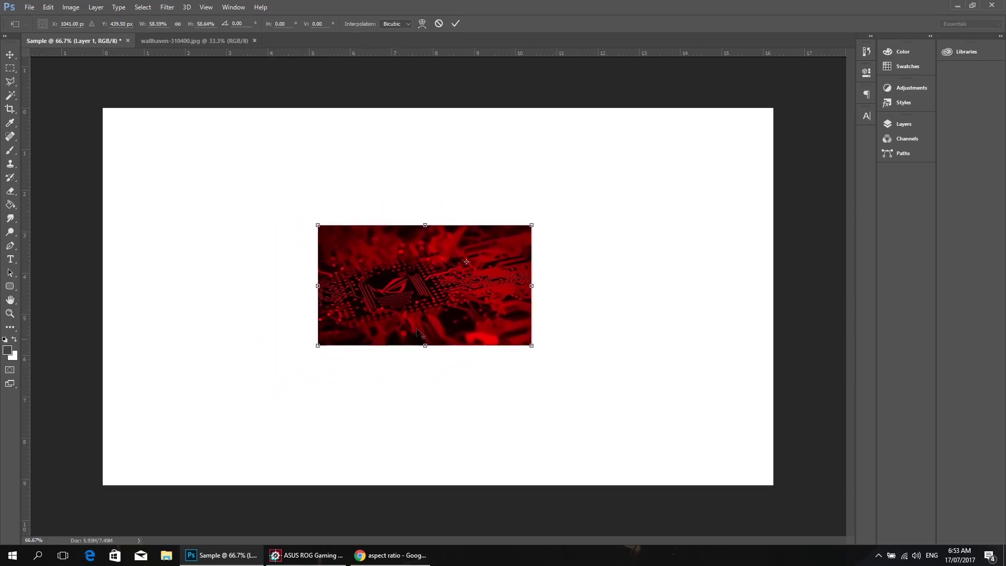
Return the transform's reference point to the image's center, scale the image to about 151%, reposition it near the canvas center and apply the transform.
left_click_drag(467, 263, 425, 285)
left_click_drag(533, 348, 417, 294)
left_click_drag(498, 363, 692, 455)
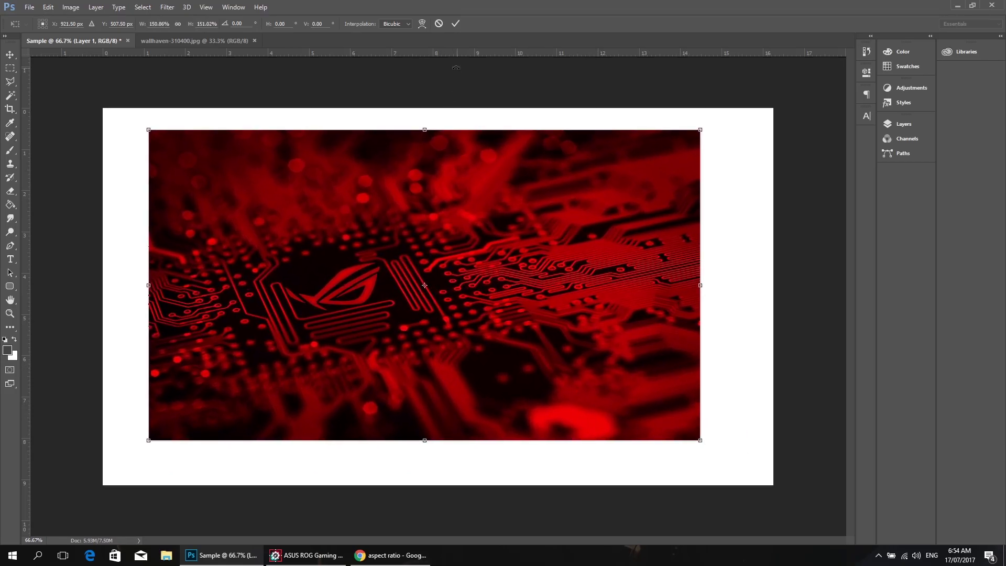
left_click_drag(502, 204, 489, 202)
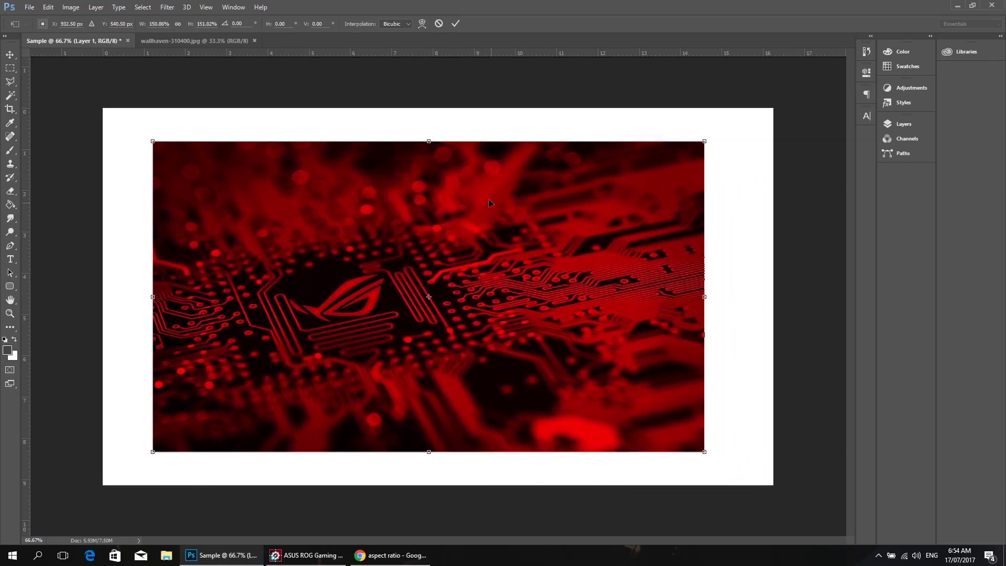
left_click(455, 24)
Shift the image up and left on the canvas, show the layer list, and select Background followed by Layer 1.
left_click_drag(465, 196, 453, 216)
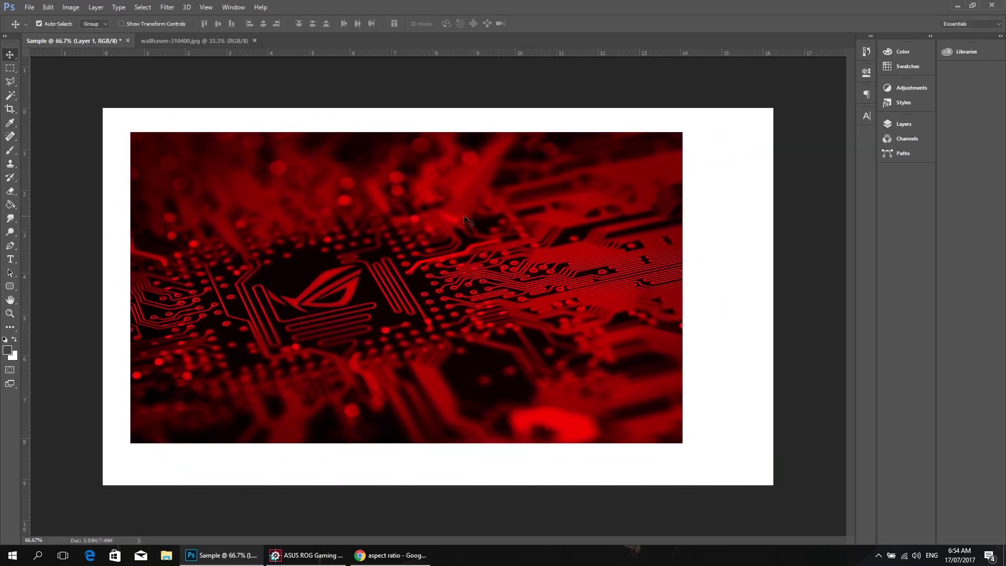
left_click(905, 124)
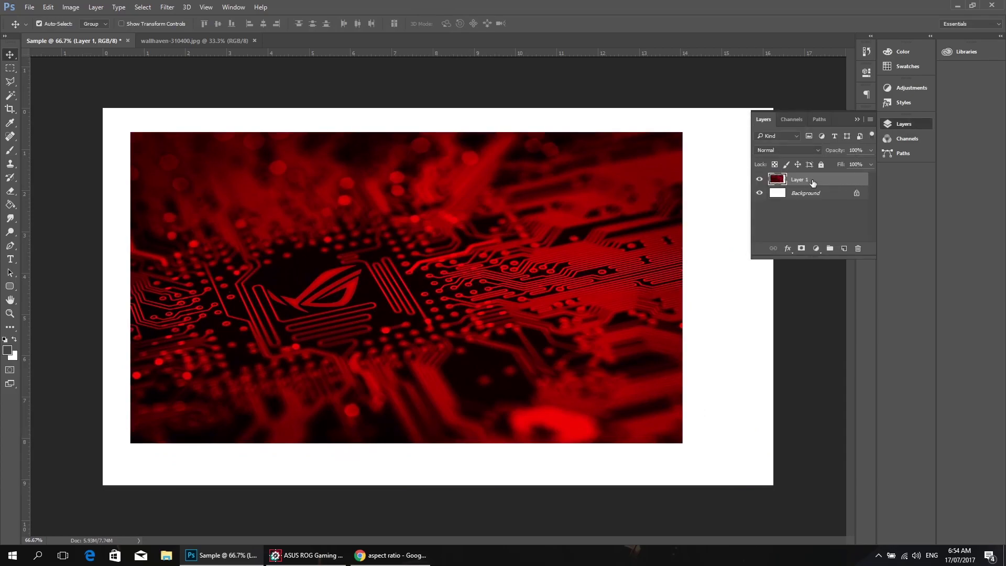
left_click(835, 194)
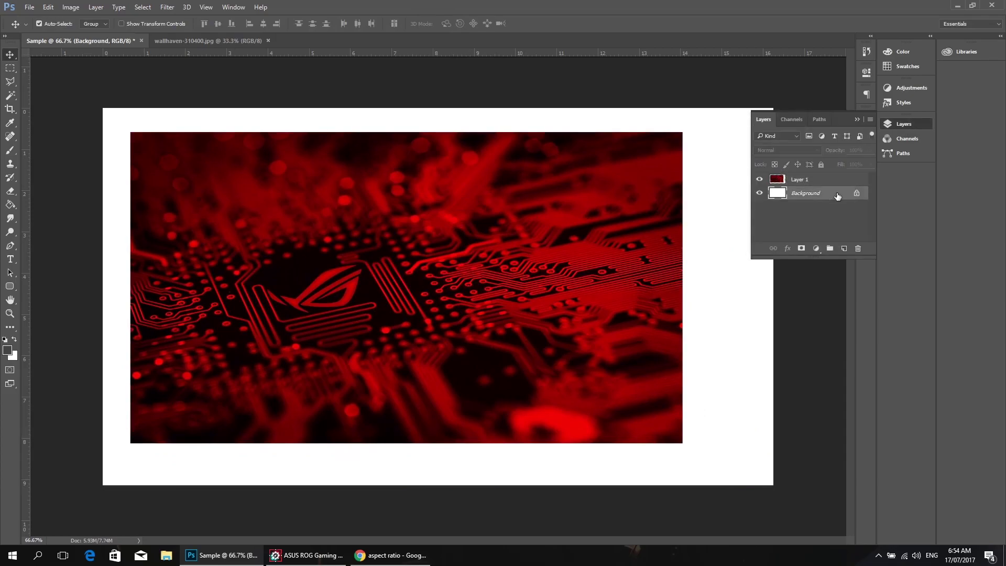
left_click(830, 180)
Move Layer 1 around the canvas with the Move tool, leaving it slightly above and right of center with Auto-Select off.
left_click_drag(335, 250, 385, 244)
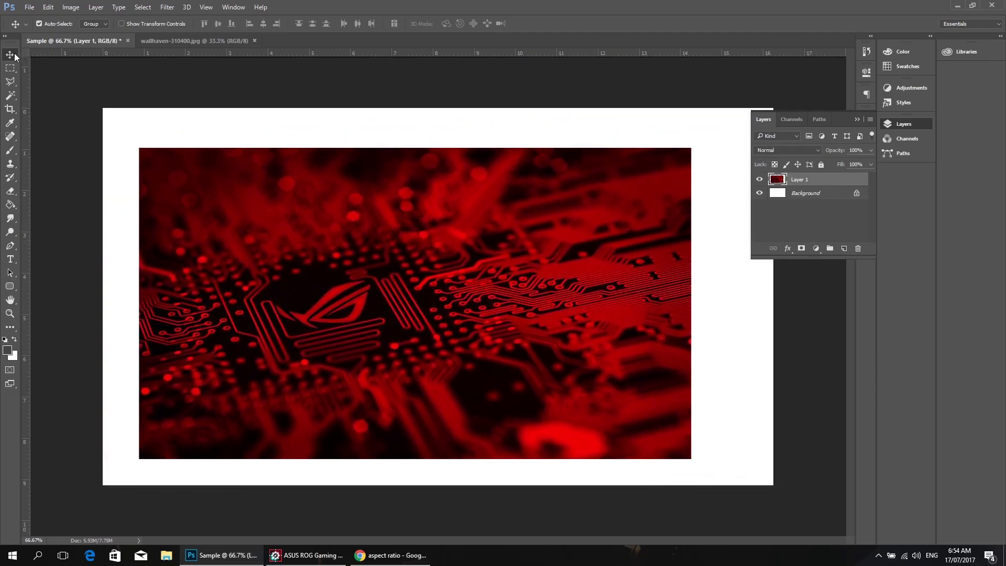
mouse_move(492, 278)
left_mouse_down()
mouse_move(456, 271)
mouse_move(495, 272)
left_mouse_up()
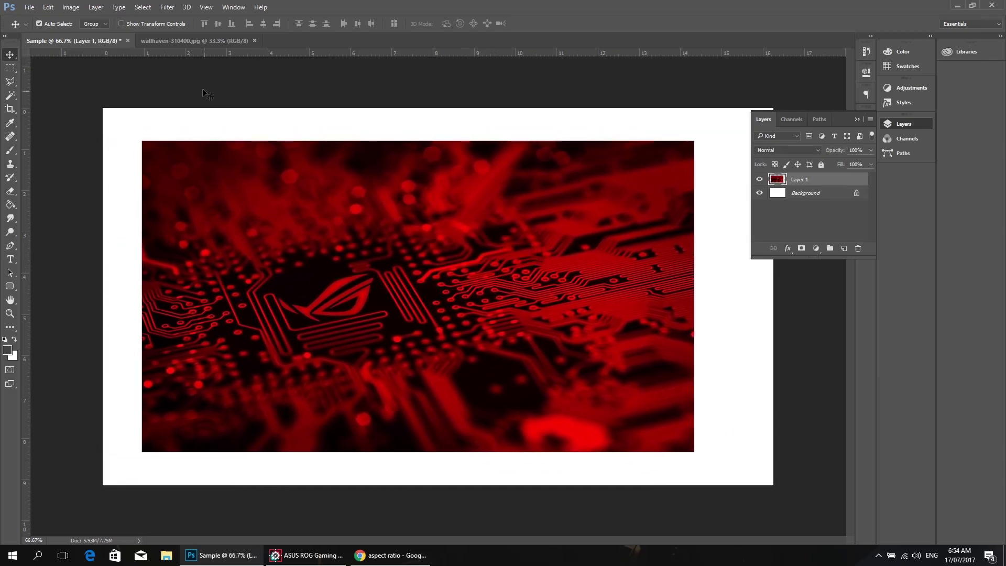
left_click_drag(216, 203, 186, 196)
left_click_drag(520, 199, 575, 193)
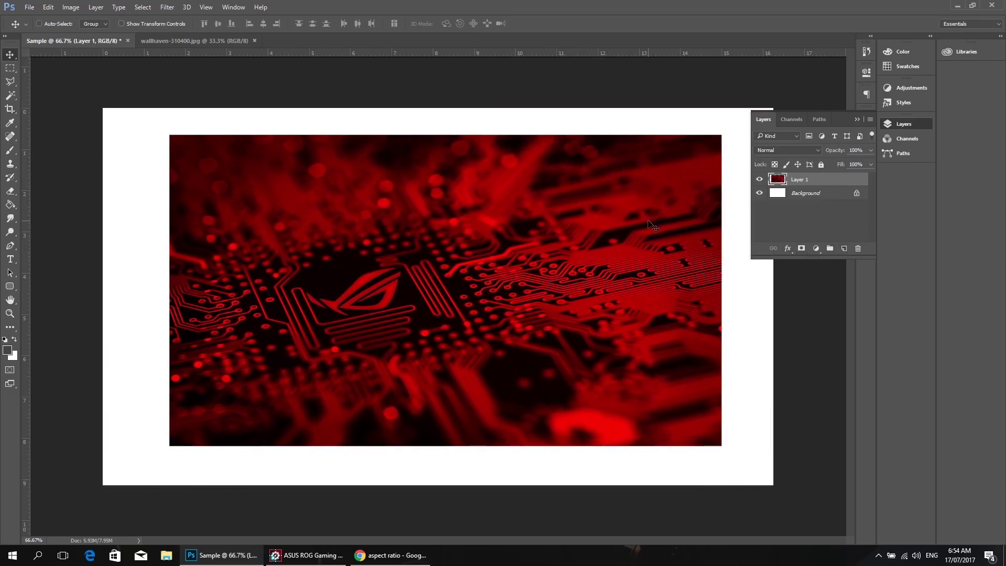
Duplicate Layer 1 and move the copy toward the canvas's lower-right corner with Auto-Select on, leaving the original at upper left.
key("ctrl+j")
left_click_drag(414, 205, 493, 284)
left_click_drag(470, 171, 427, 160)
left_click_drag(466, 304, 669, 277)
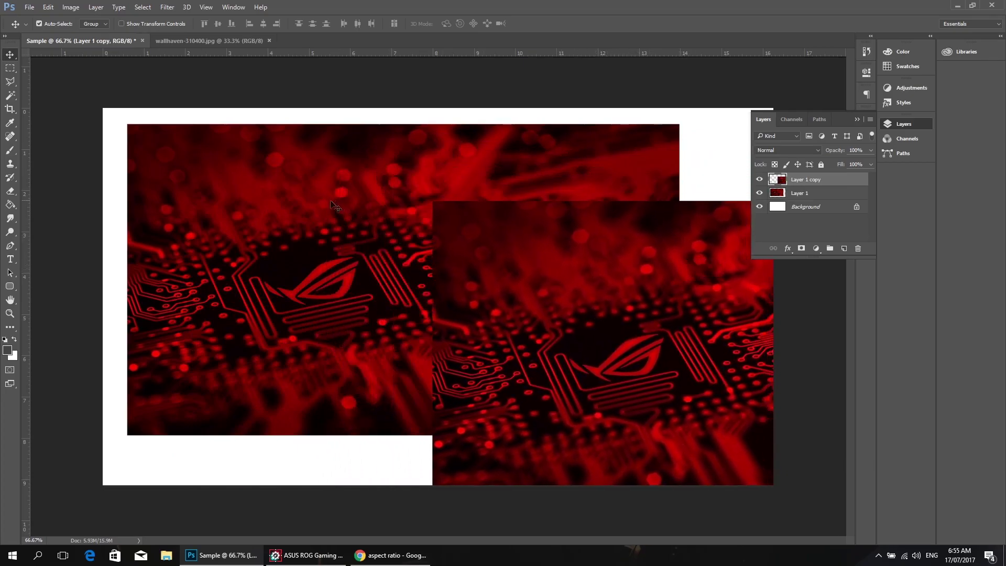
With Auto-Select on, move Layer 1 against the canvas's upper-left corner and Layer 1 copy further into the lower-right corner.
left_click(310, 205)
left_click_drag(310, 204, 167, 182)
left_click_drag(577, 328, 608, 361)
left_click_drag(368, 269, 414, 299)
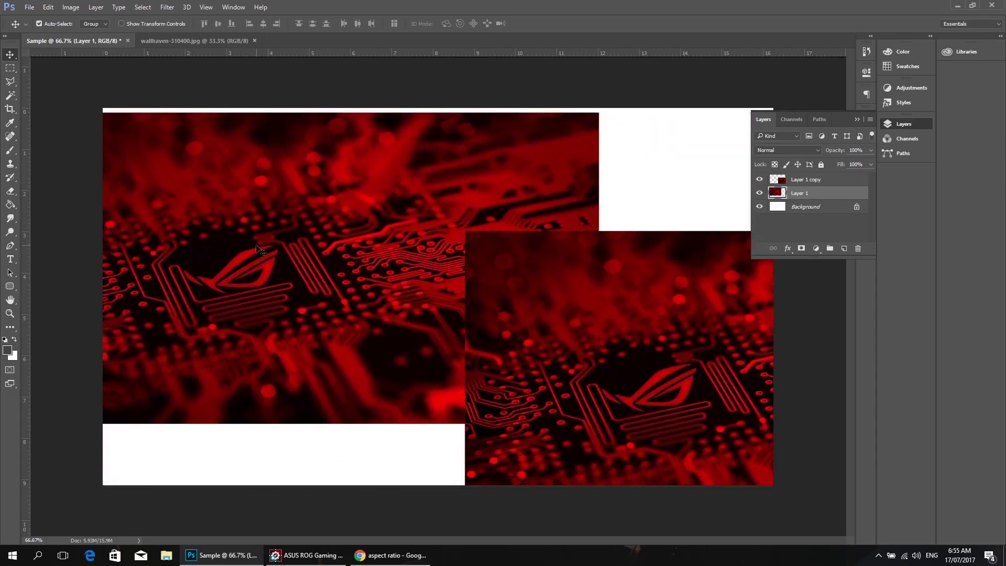
left_click_drag(241, 247, 276, 230)
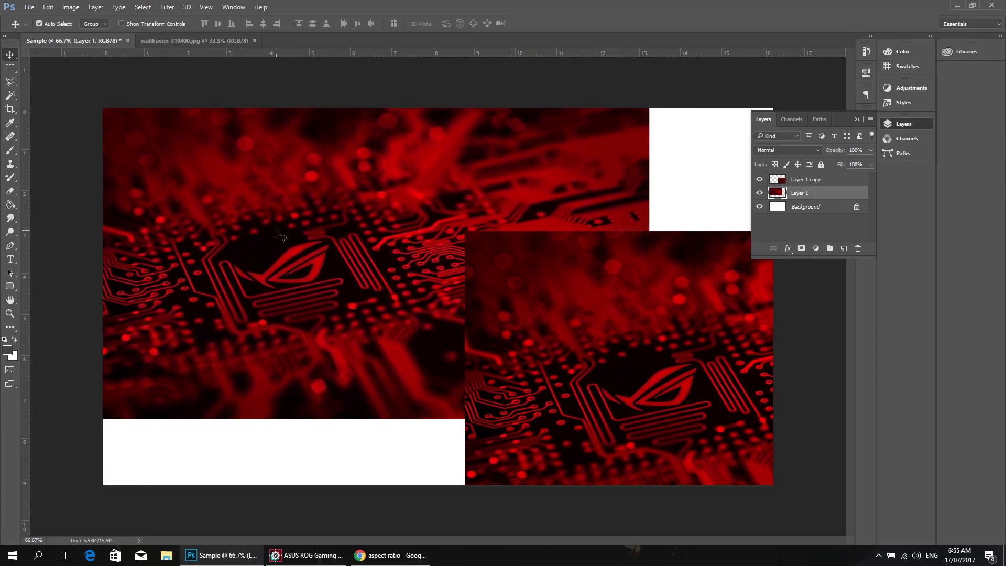
Turn off Auto-Select and move the selected Layer 1 by dragging over both its own image and the copy.
left_click(40, 23)
left_click_drag(323, 209, 290, 225)
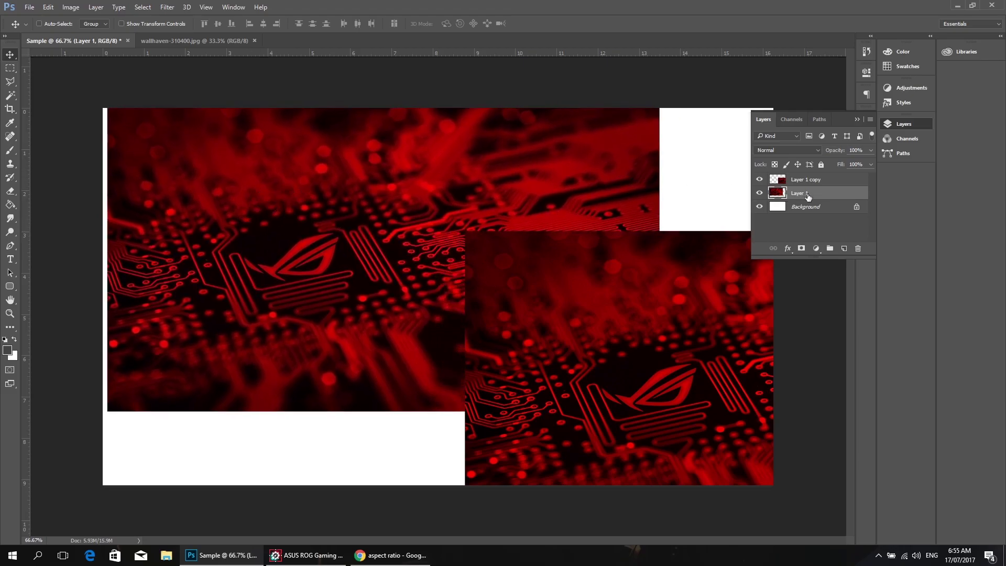
left_click_drag(281, 190, 246, 202)
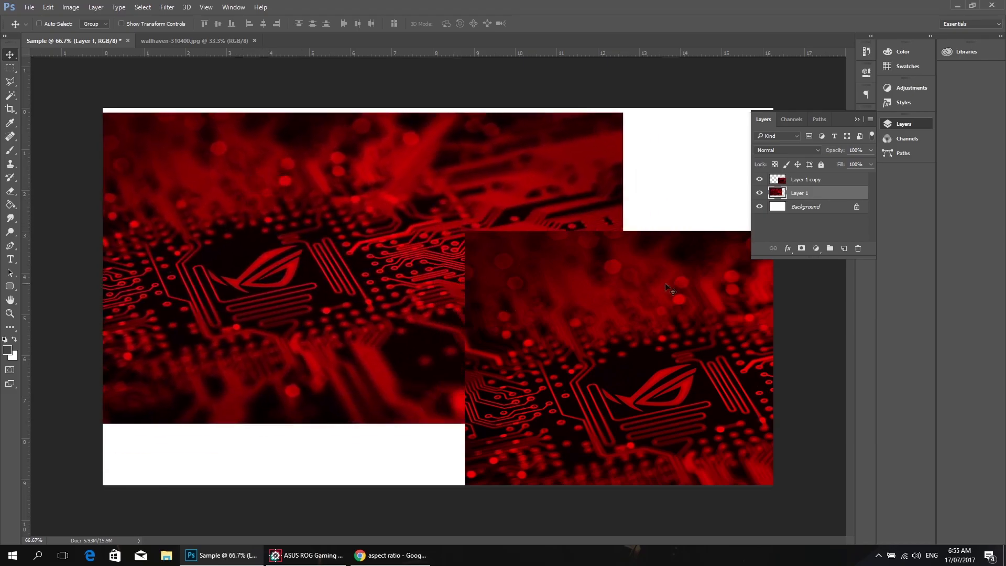
left_click_drag(728, 338, 729, 307)
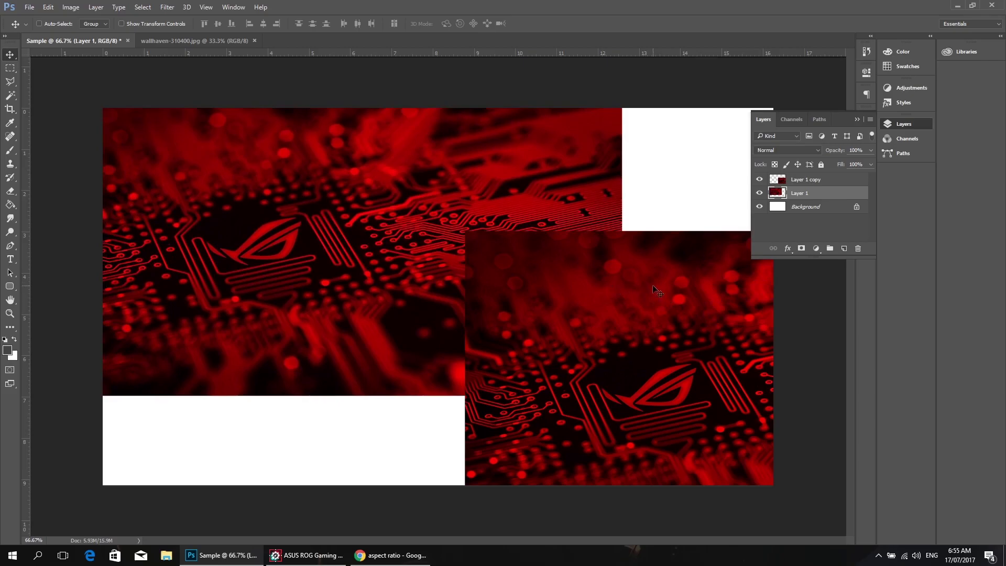
Turn Auto-Select back on and move both image layers so that Layer 1 copy overlaps Layer 1 toward the upper right.
left_click(55, 23)
left_click_drag(250, 207, 281, 220)
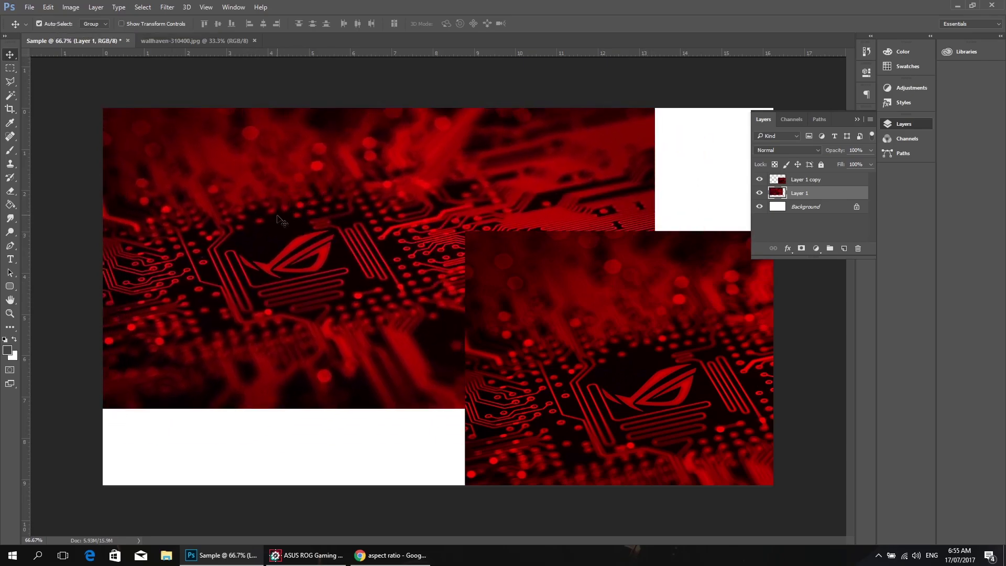
left_click_drag(676, 320, 404, 237)
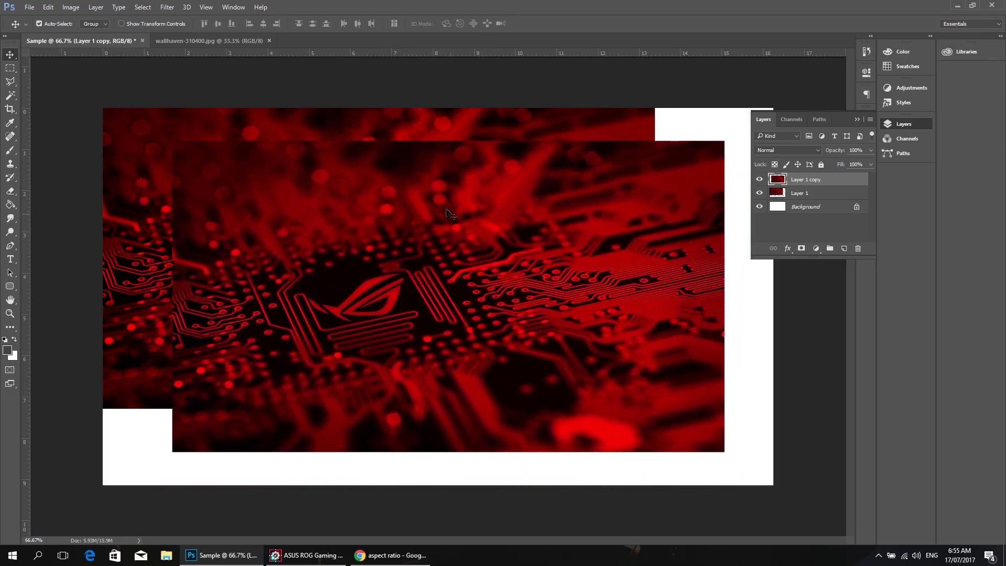
left_click_drag(403, 124, 415, 166)
left_click(399, 222)
left_click_drag(397, 221, 462, 201)
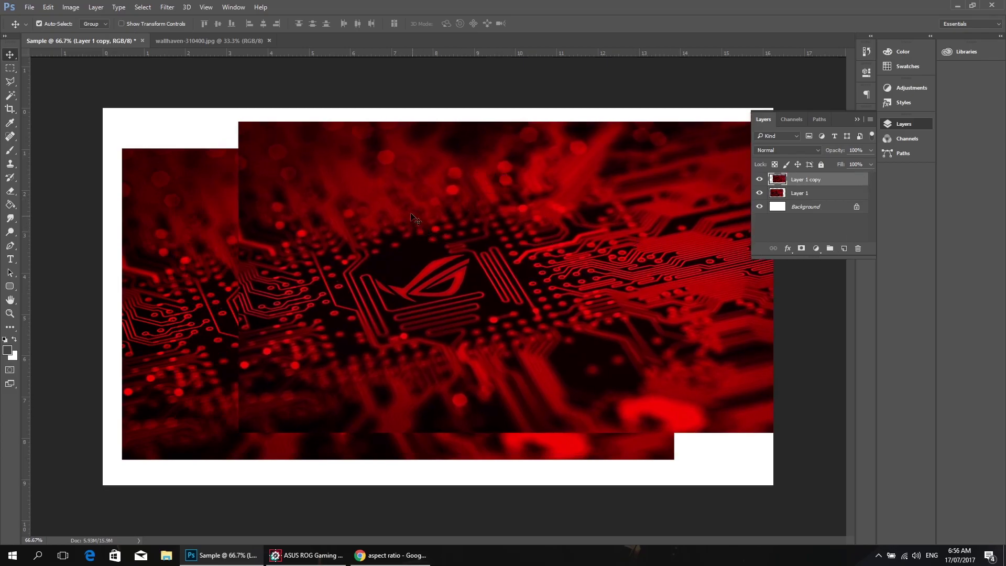
Erase the left part of Layer 1 copy with a soft 1200 px Eraser and move the faded copy across Layer 1.
key("e")
left_click(286, 359)
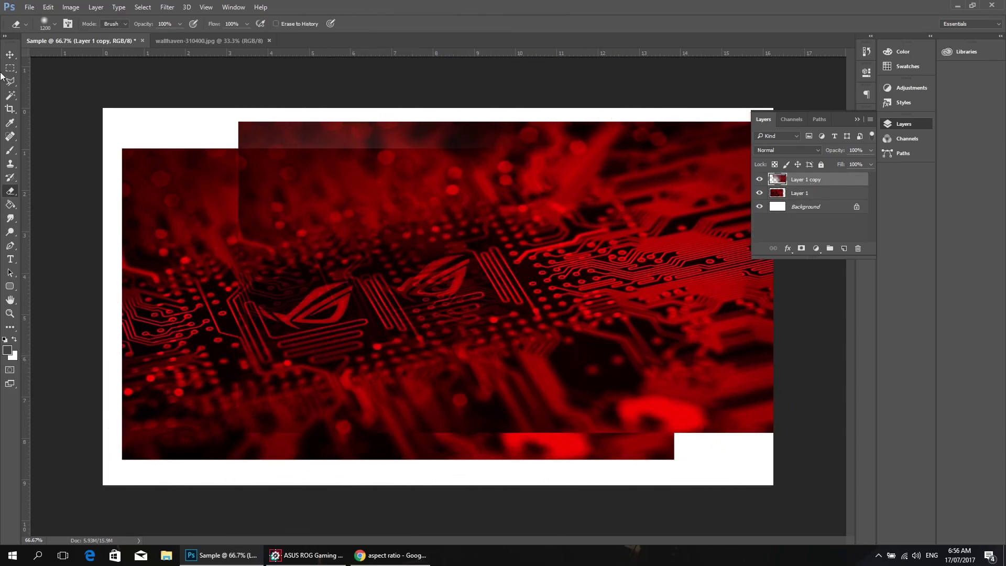
left_click(10, 55)
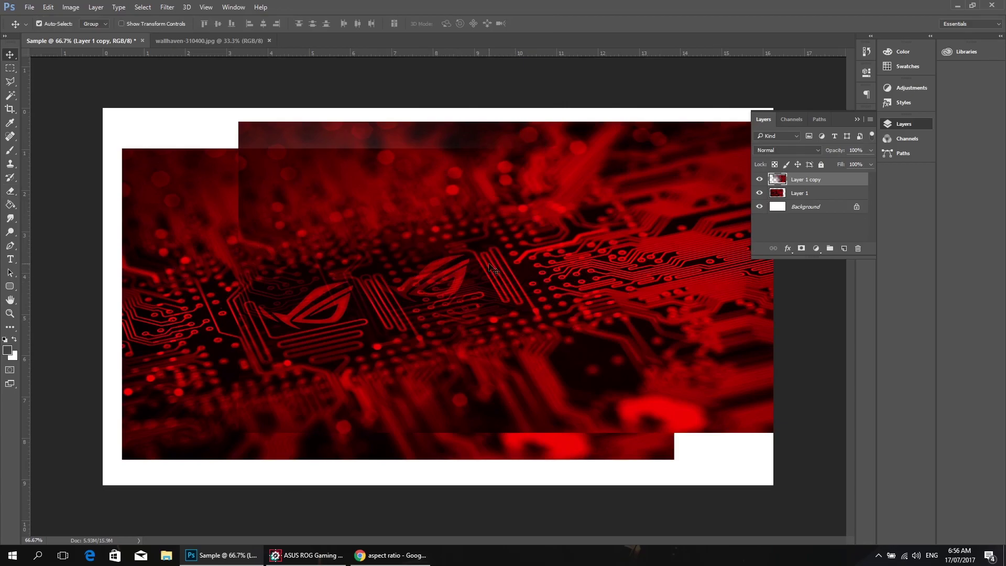
mouse_move(481, 263)
left_mouse_down()
mouse_move(569, 309)
mouse_move(545, 262)
mouse_move(517, 258)
mouse_move(501, 273)
mouse_move(496, 252)
mouse_move(500, 288)
mouse_move(457, 270)
mouse_move(418, 270)
mouse_move(470, 269)
left_mouse_up()
mouse_move(369, 293)
left_mouse_down()
mouse_move(383, 287)
mouse_move(377, 295)
left_mouse_up()
left_click_drag(374, 312, 357, 326)
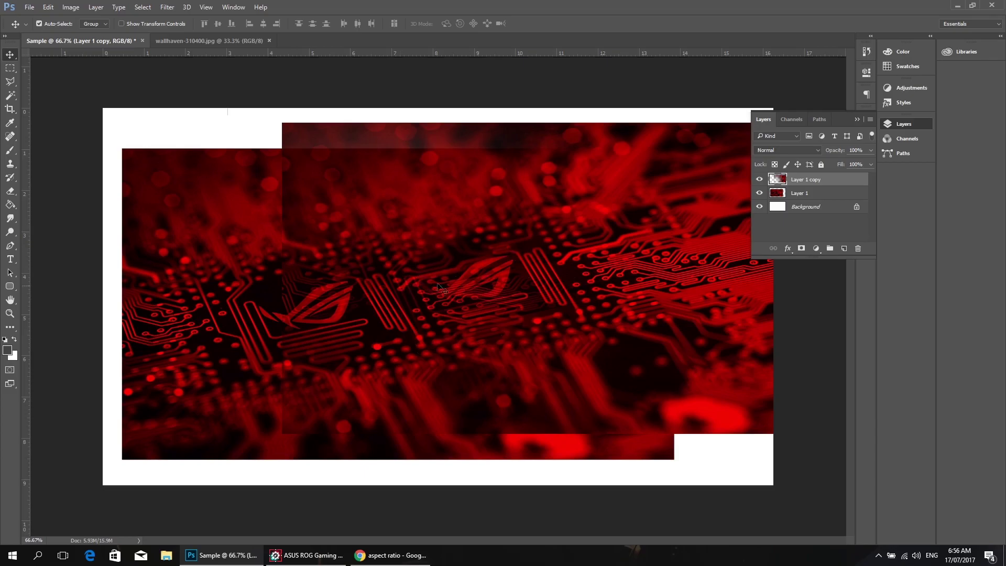
left_click_drag(473, 288, 514, 327)
Hide Layer 1 copy, turn off Auto-Select, and center Layer 1 on the canvas.
left_click(759, 179)
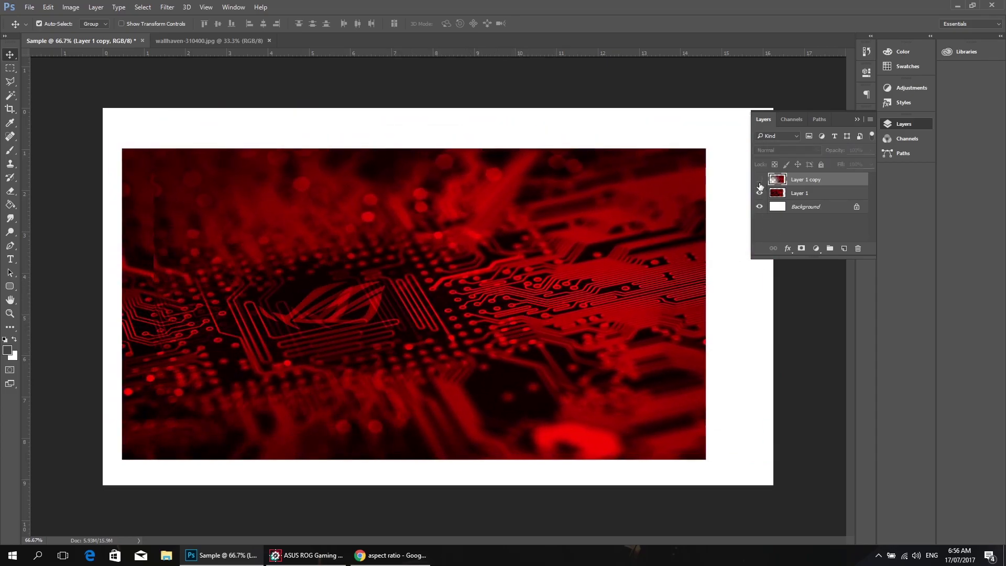
left_click_drag(460, 291, 502, 281)
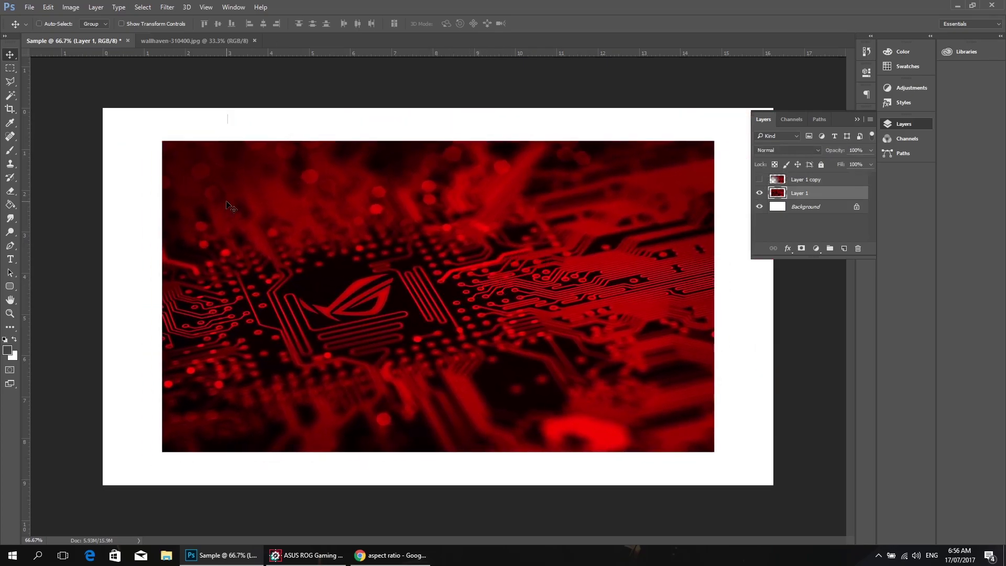
mouse_move(321, 245)
left_mouse_down()
mouse_move(331, 243)
mouse_move(320, 243)
left_mouse_up()
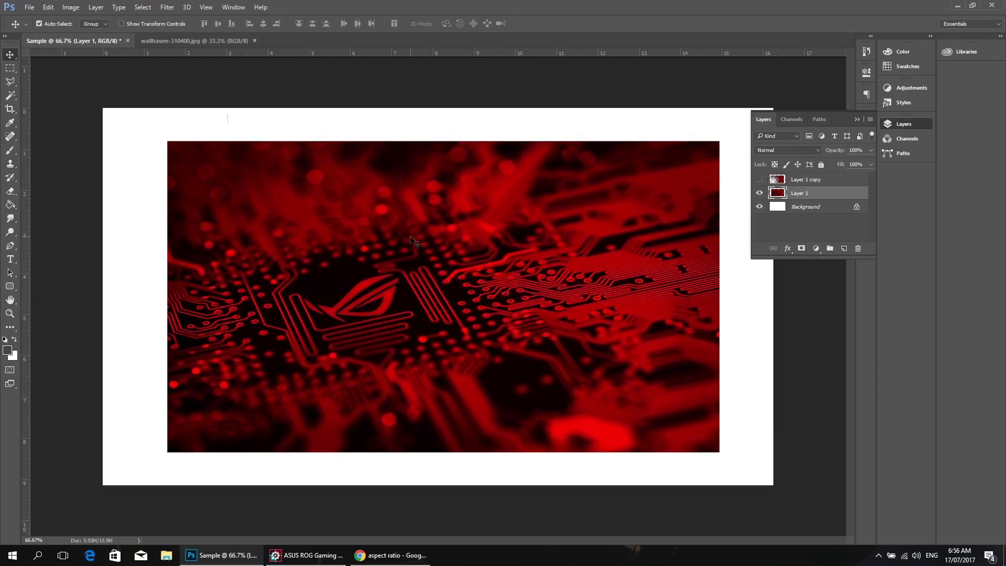
left_click_drag(506, 269, 498, 270)
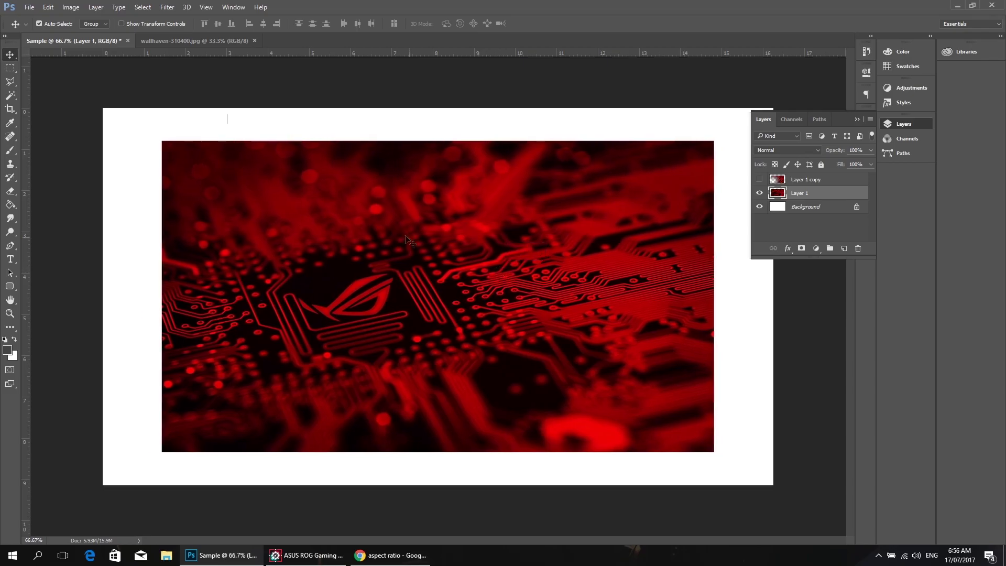
mouse_move(414, 232)
left_mouse_down()
mouse_move(438, 243)
mouse_move(412, 237)
left_mouse_up()
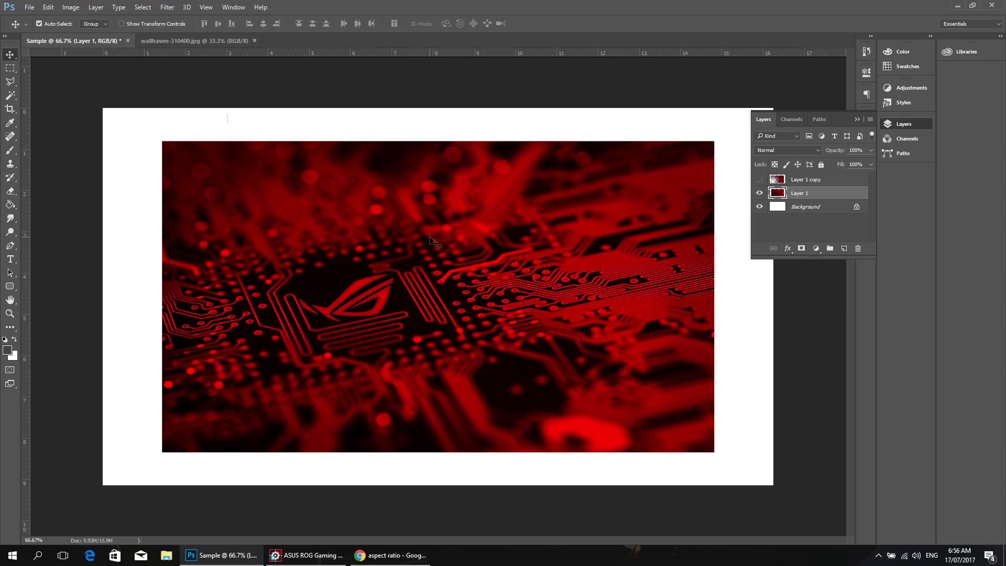